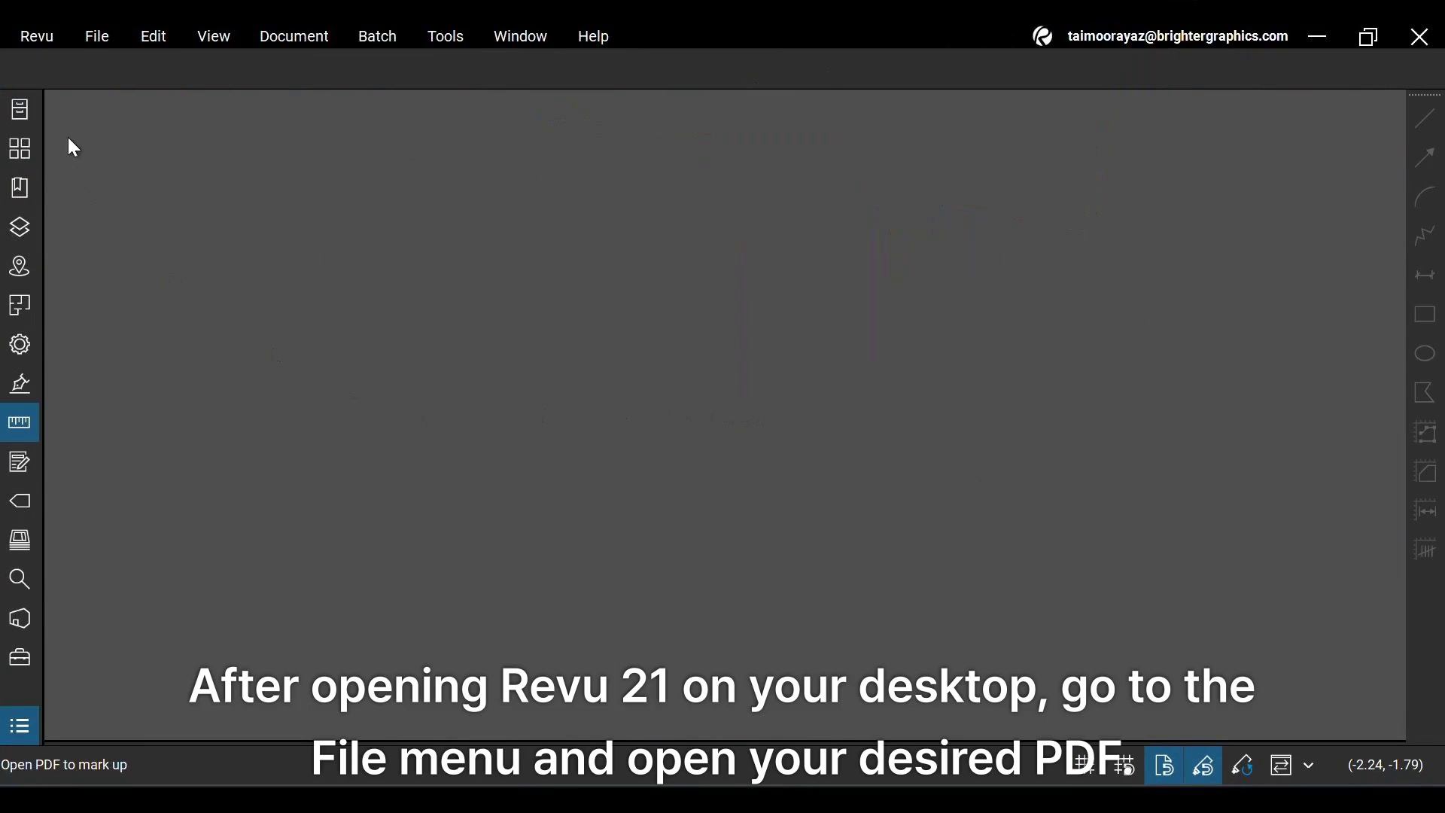
Step: Open BG Floor Plan.pdf from the recent files list
left_click(94, 46)
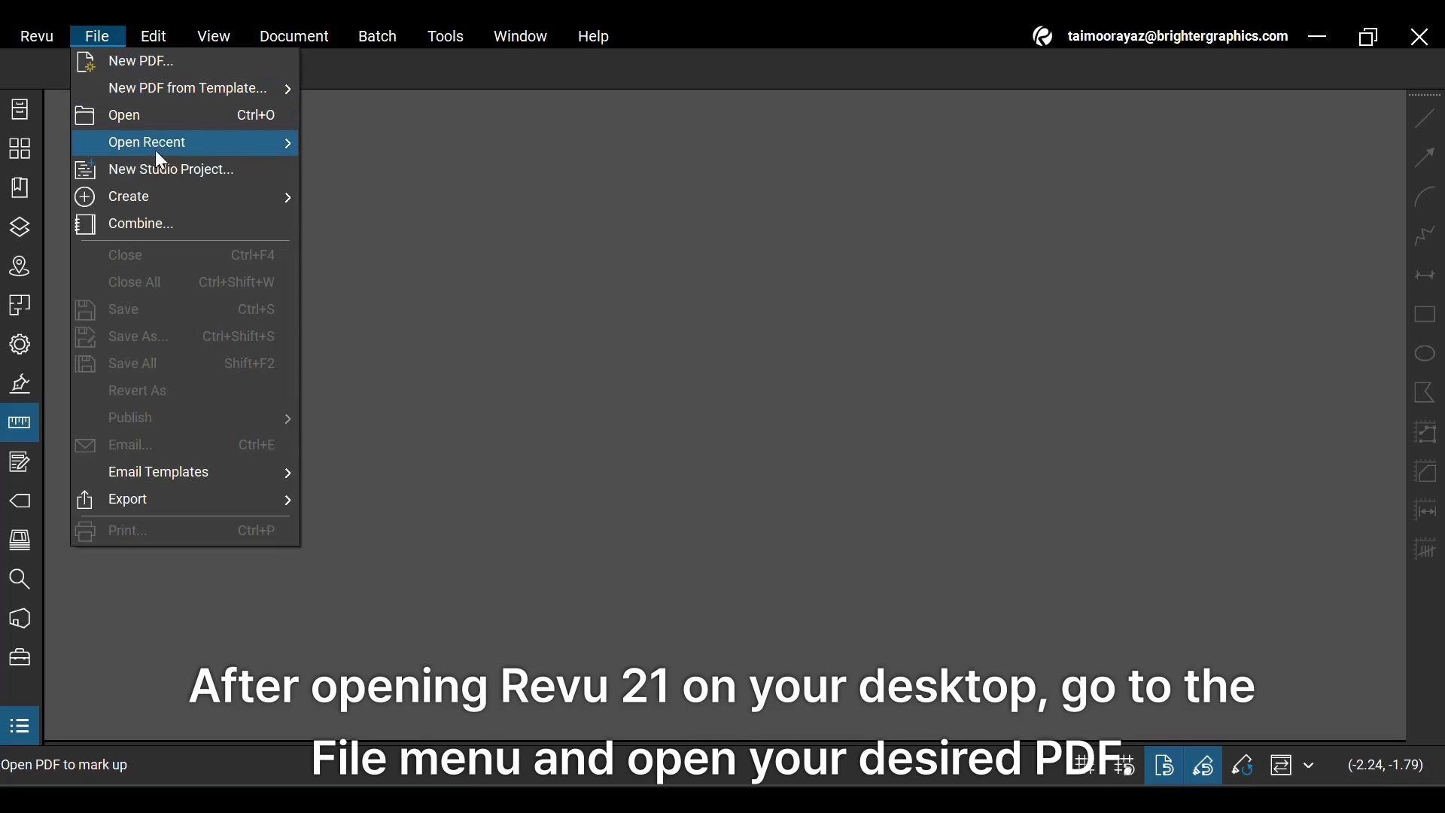
mouse_move(155, 143)
left_click(359, 153)
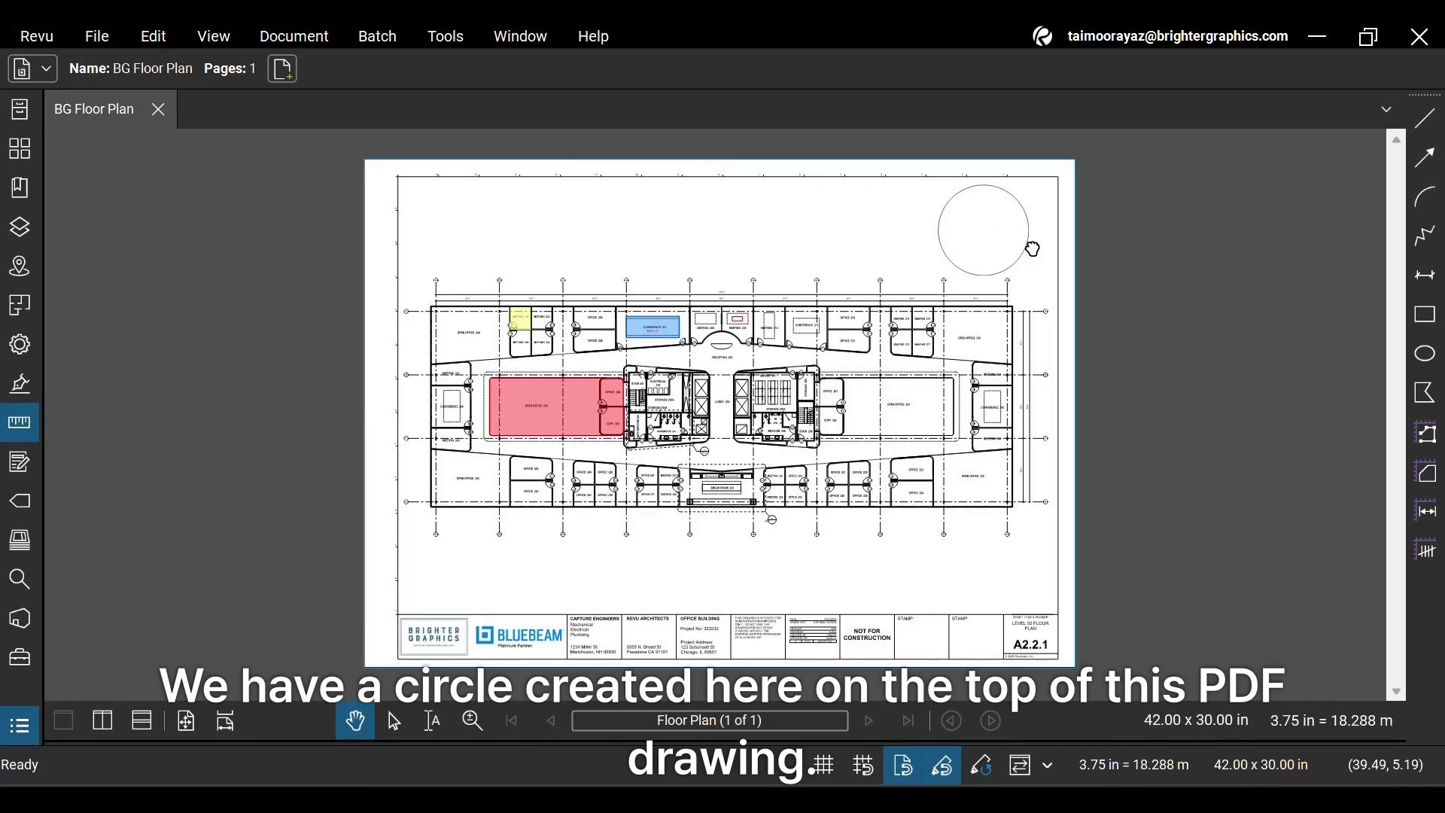
Step: Pan and zoom in toward the circle above the floor plan
left_click_drag(1032, 249, 992, 319)
scroll(991, 319, "up", 5)
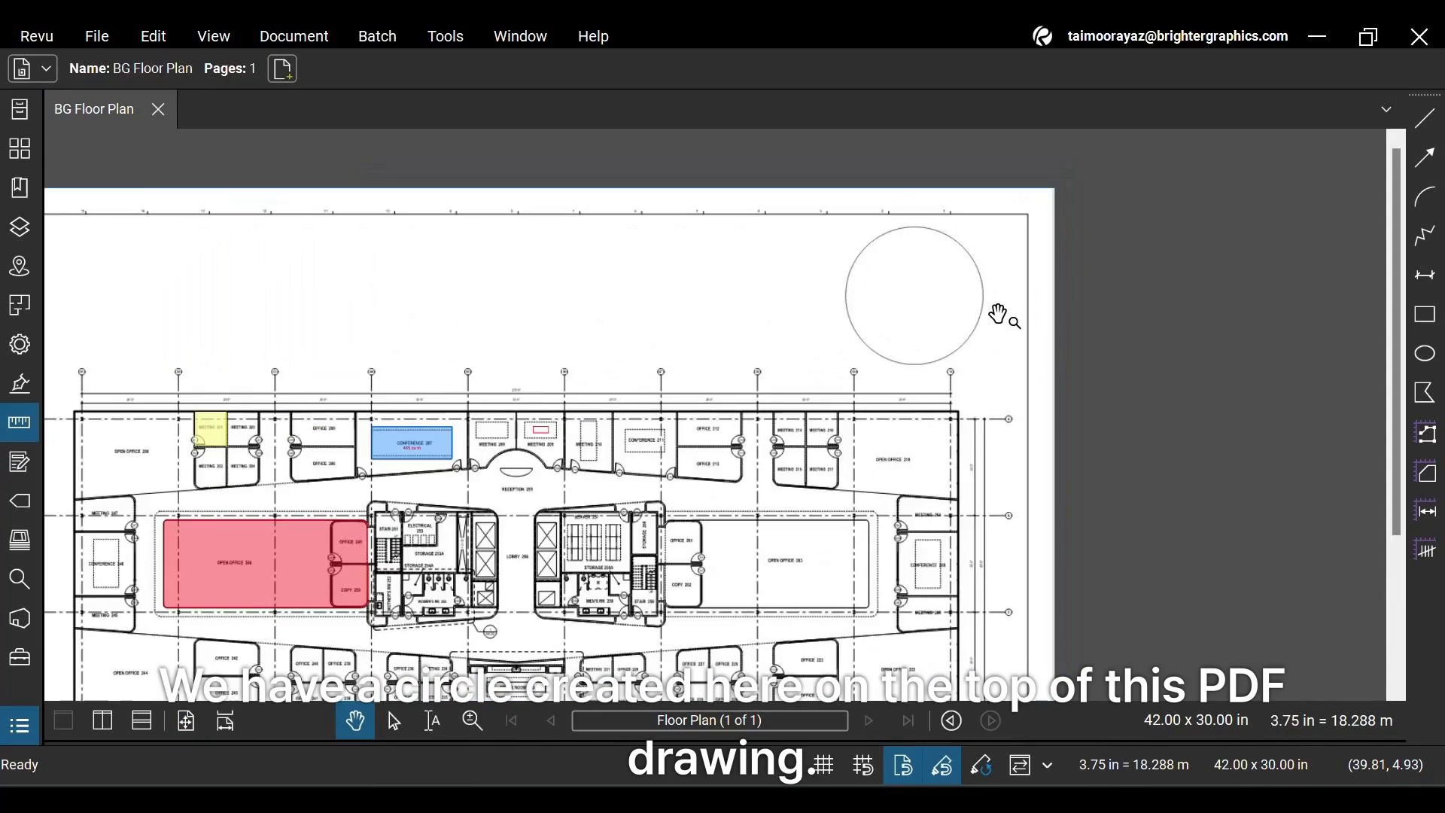
scroll(988, 369, "up", 1)
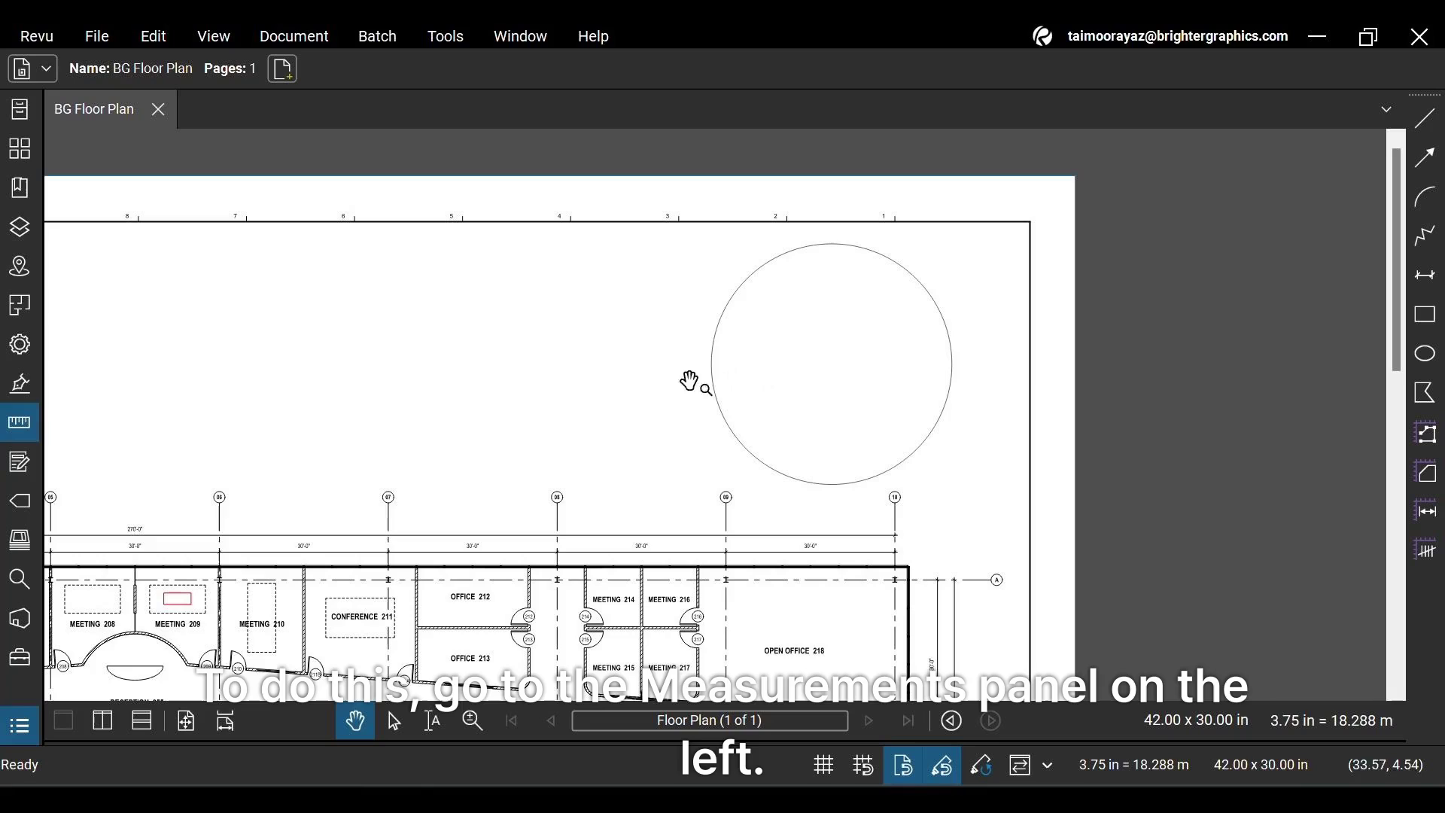
Step: Activate the Radius measurement tool and zoom in until the circle fills the view
left_click(30, 431)
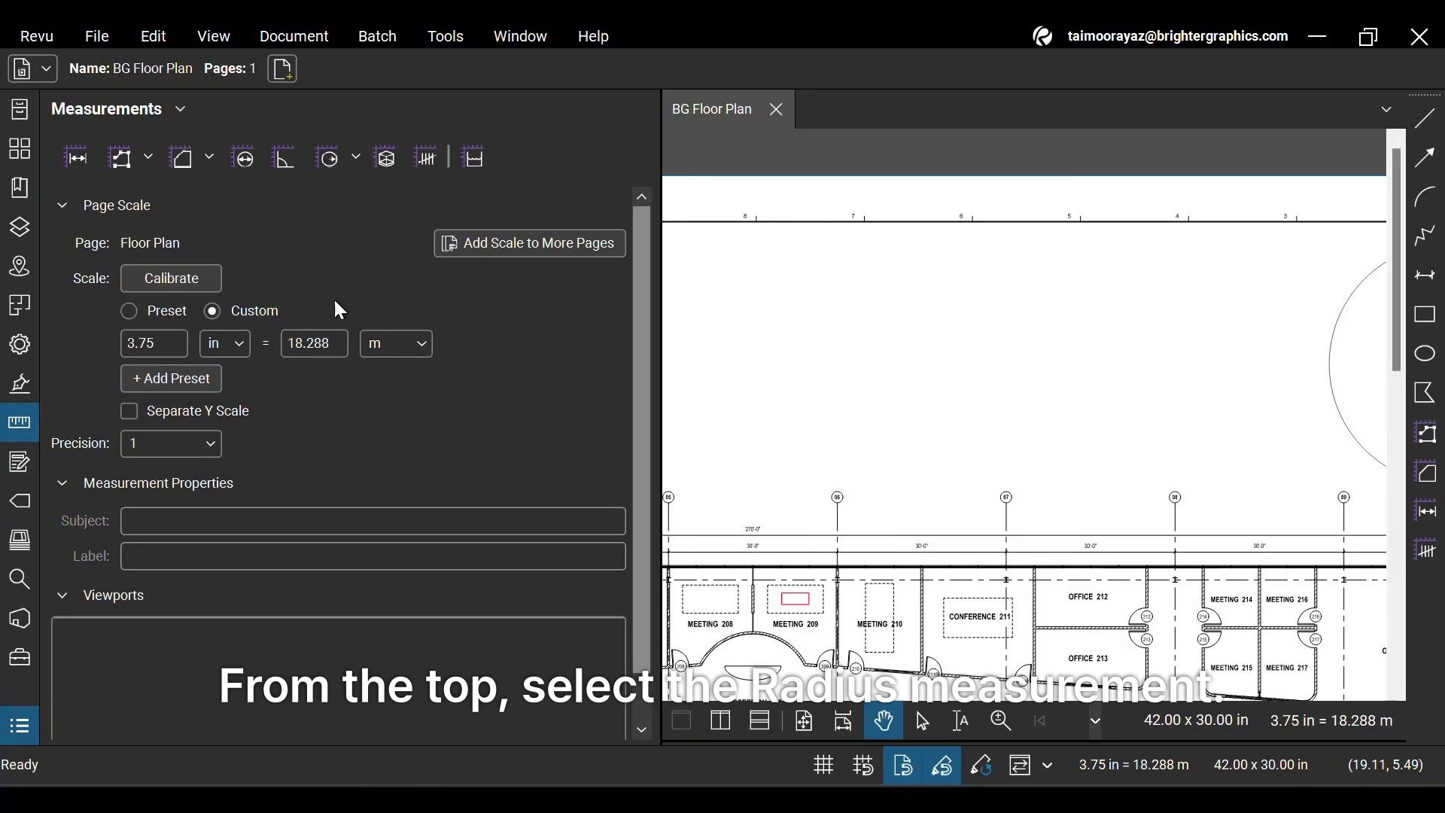
left_click(332, 157)
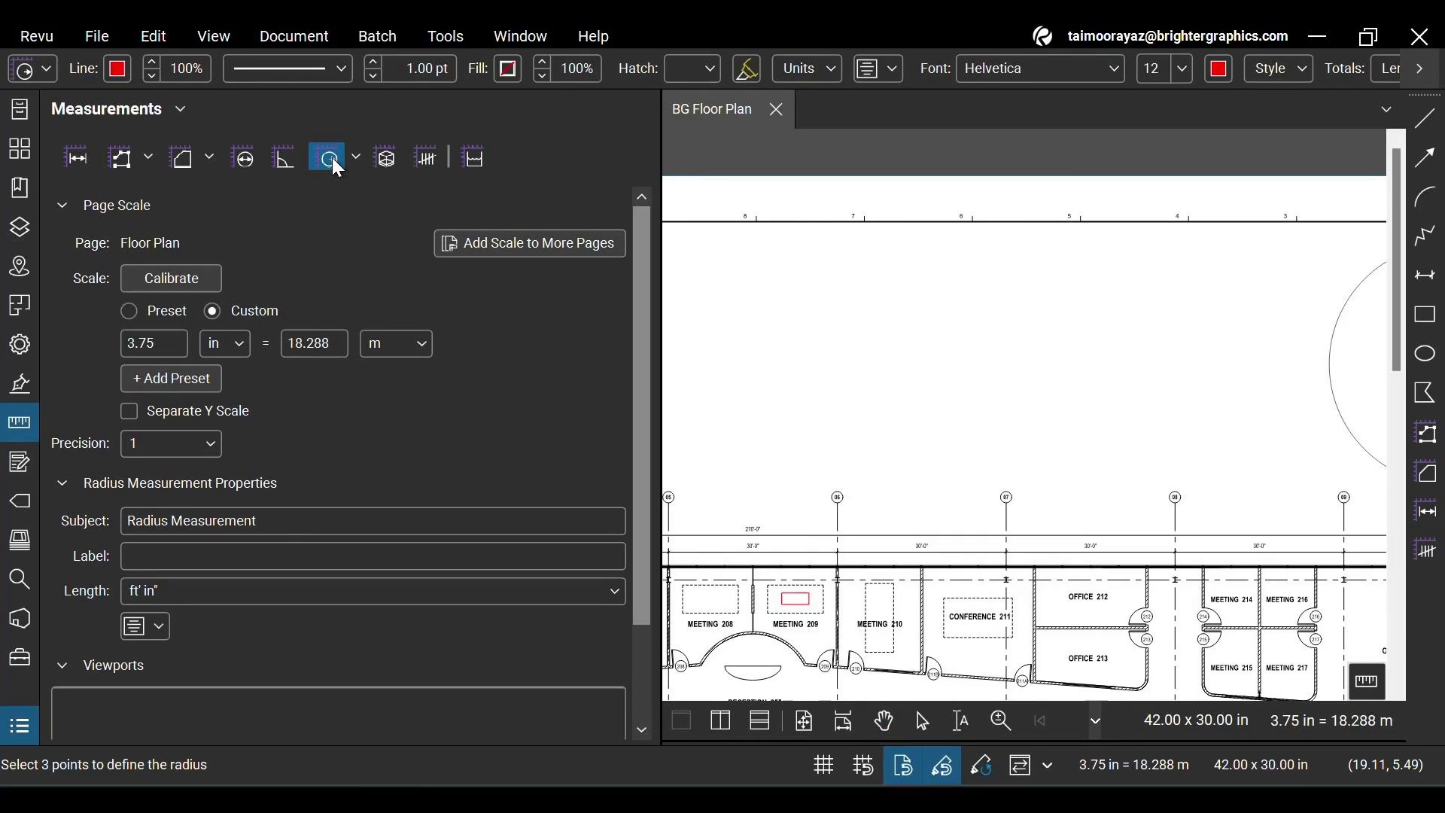
left_click(17, 430)
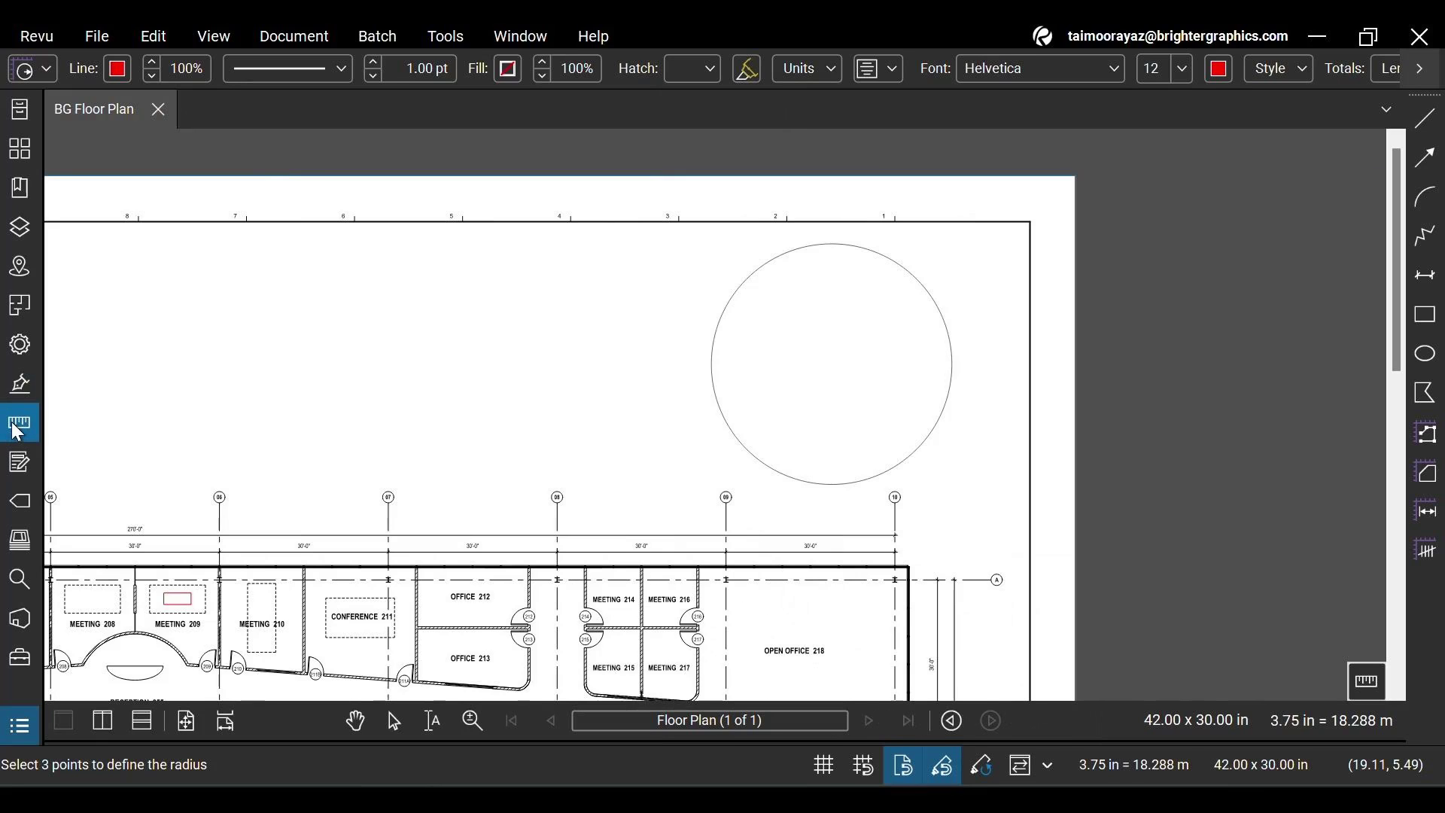
scroll(862, 359, "up", 2)
scroll(862, 359, "up", 3)
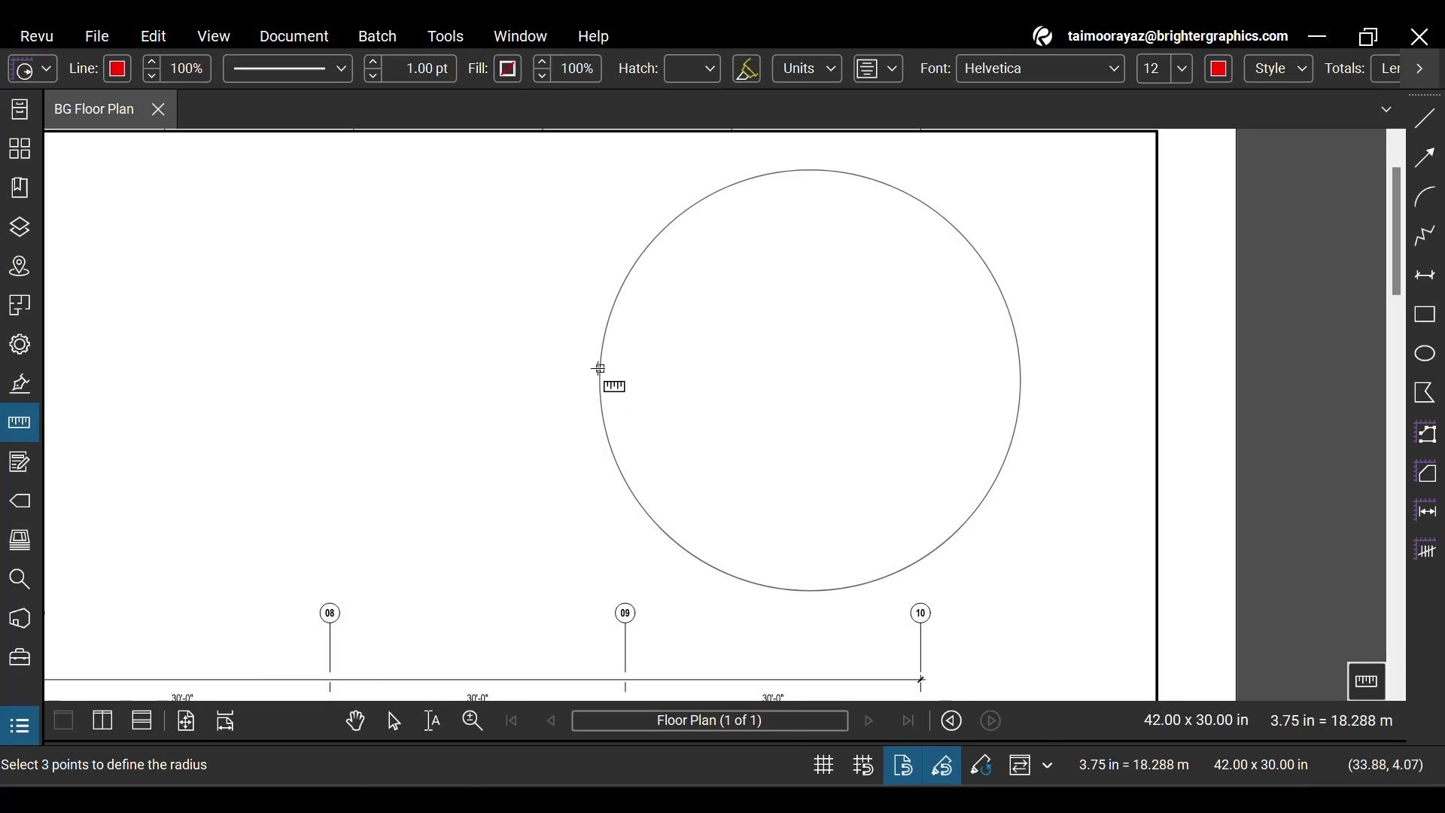
Step: Draw a 42'-5" radius from the circle's left edge to near its centre
left_click(601, 366)
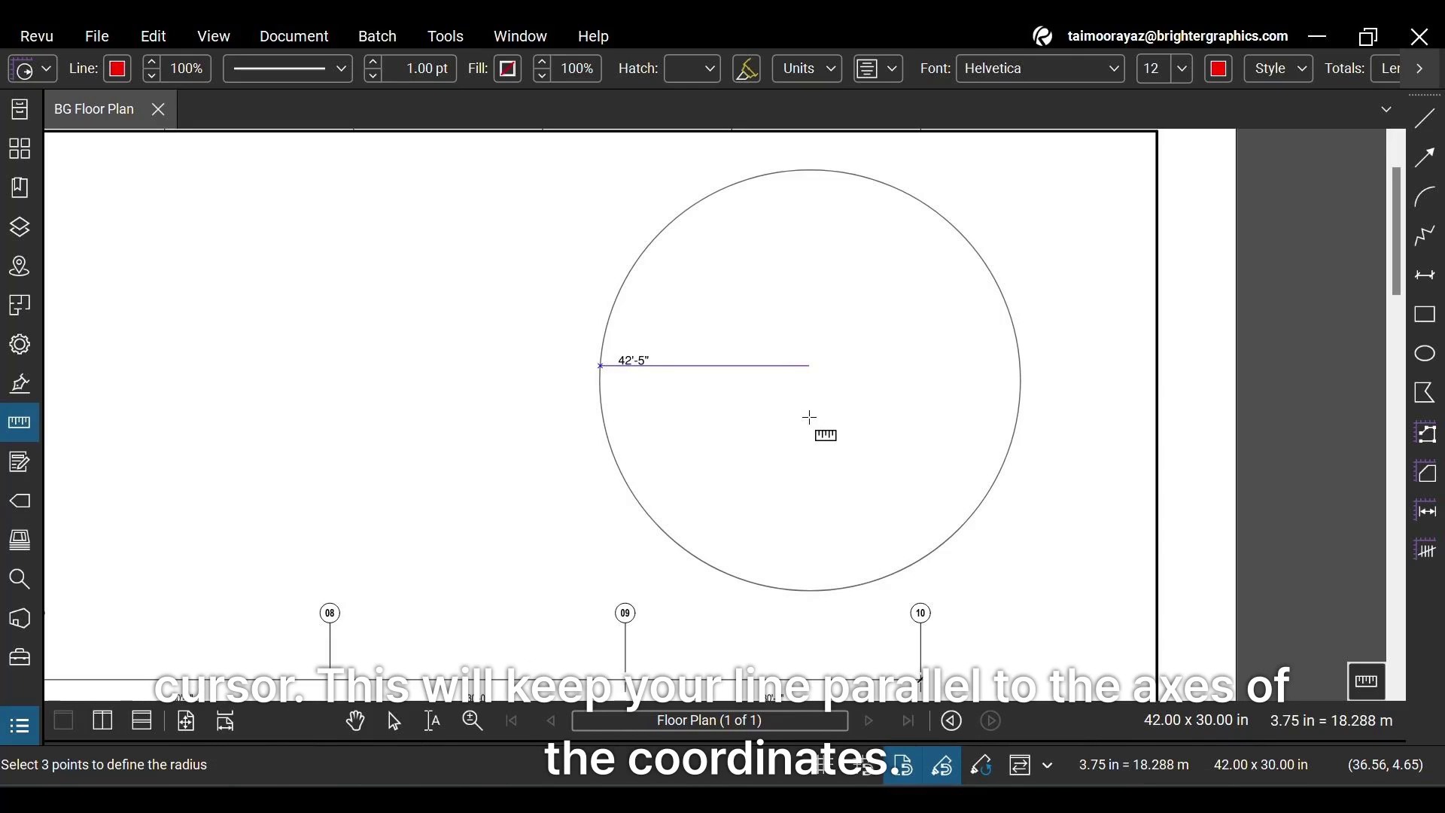
left_click(809, 417, "shift")
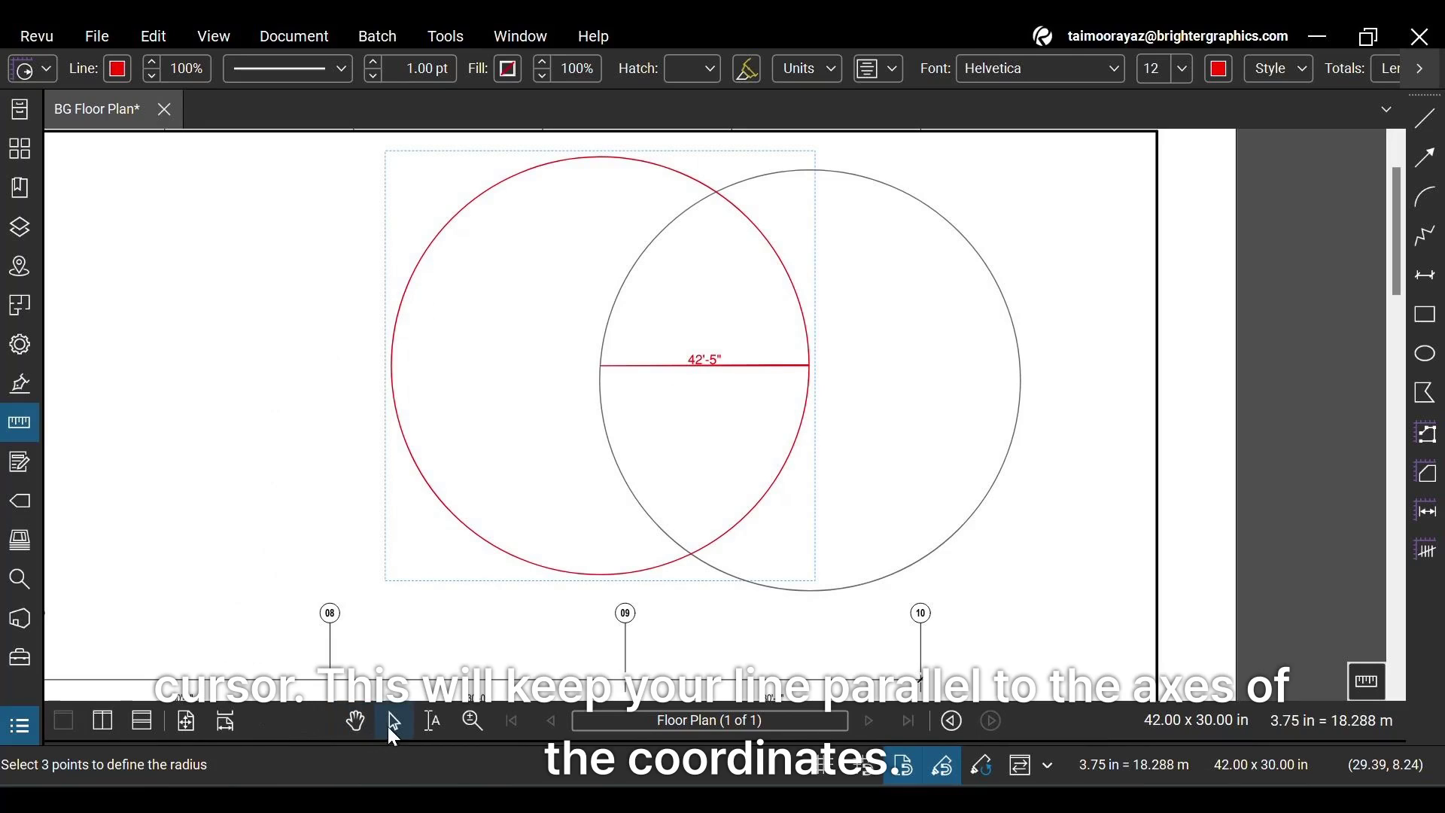
left_click(394, 721)
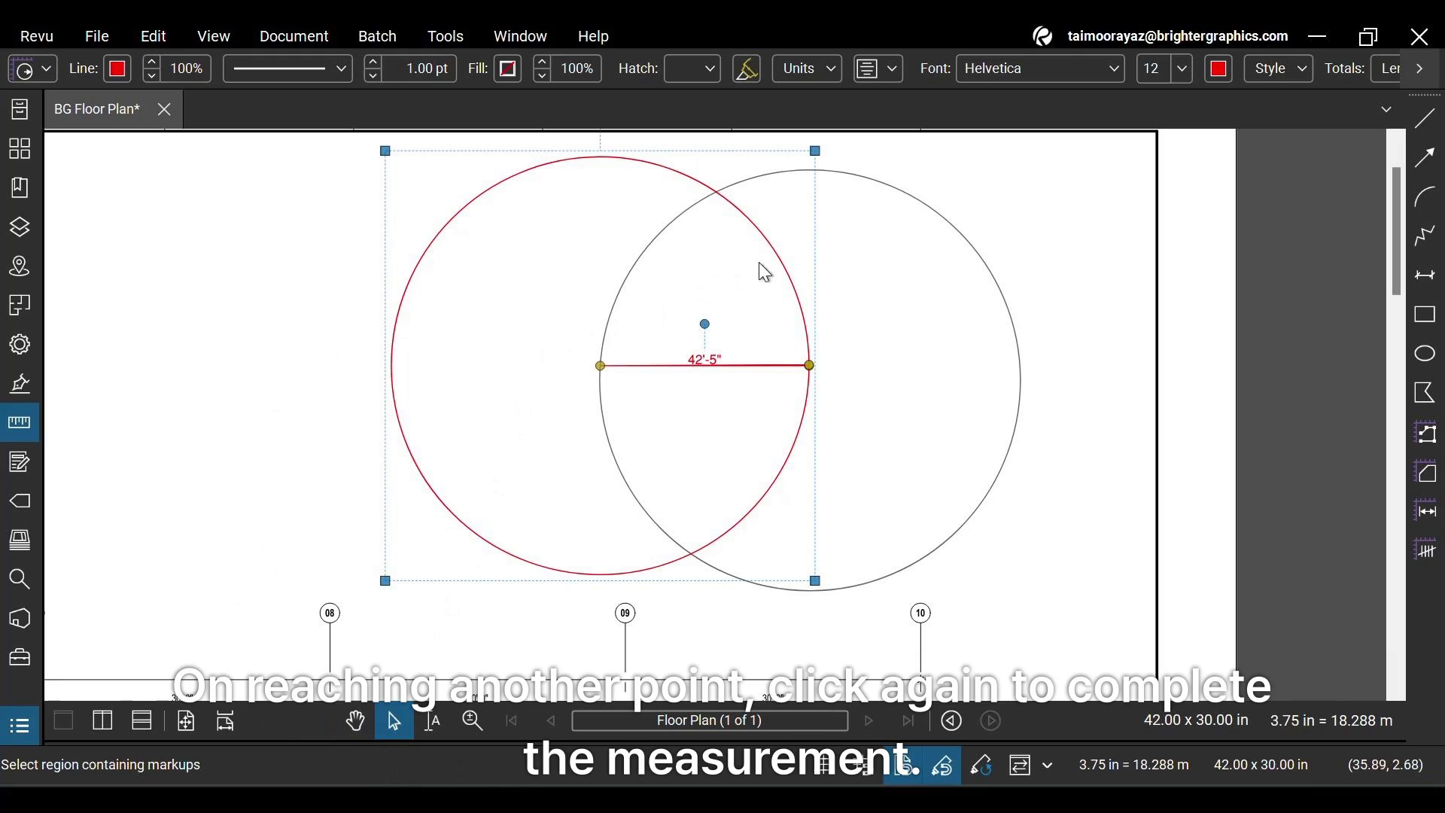
Step: Move the red radius circle onto the grey circle and resize it to read 41'-5"
left_click_drag(784, 265, 989, 285)
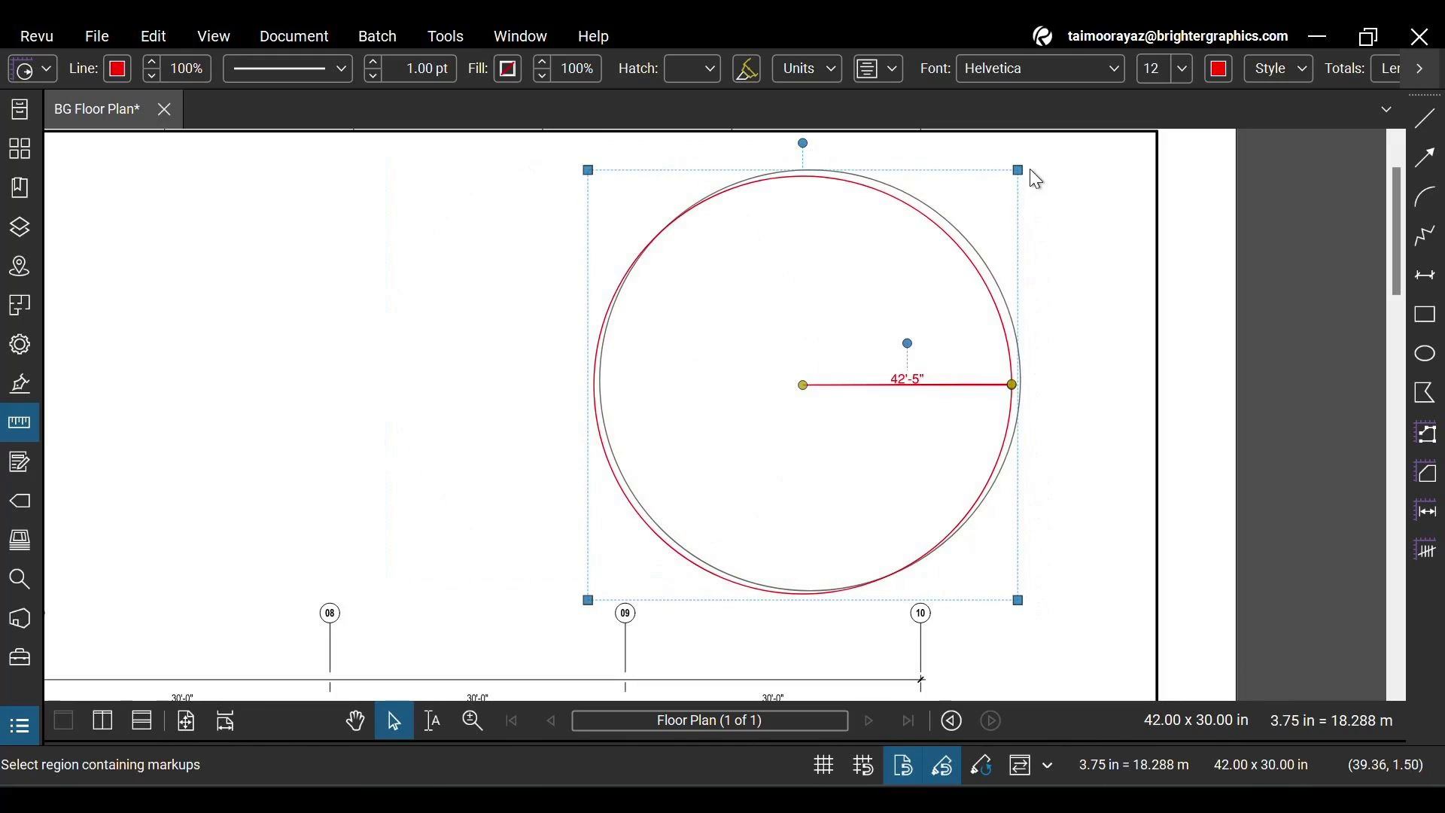
left_click_drag(1015, 171, 1022, 176)
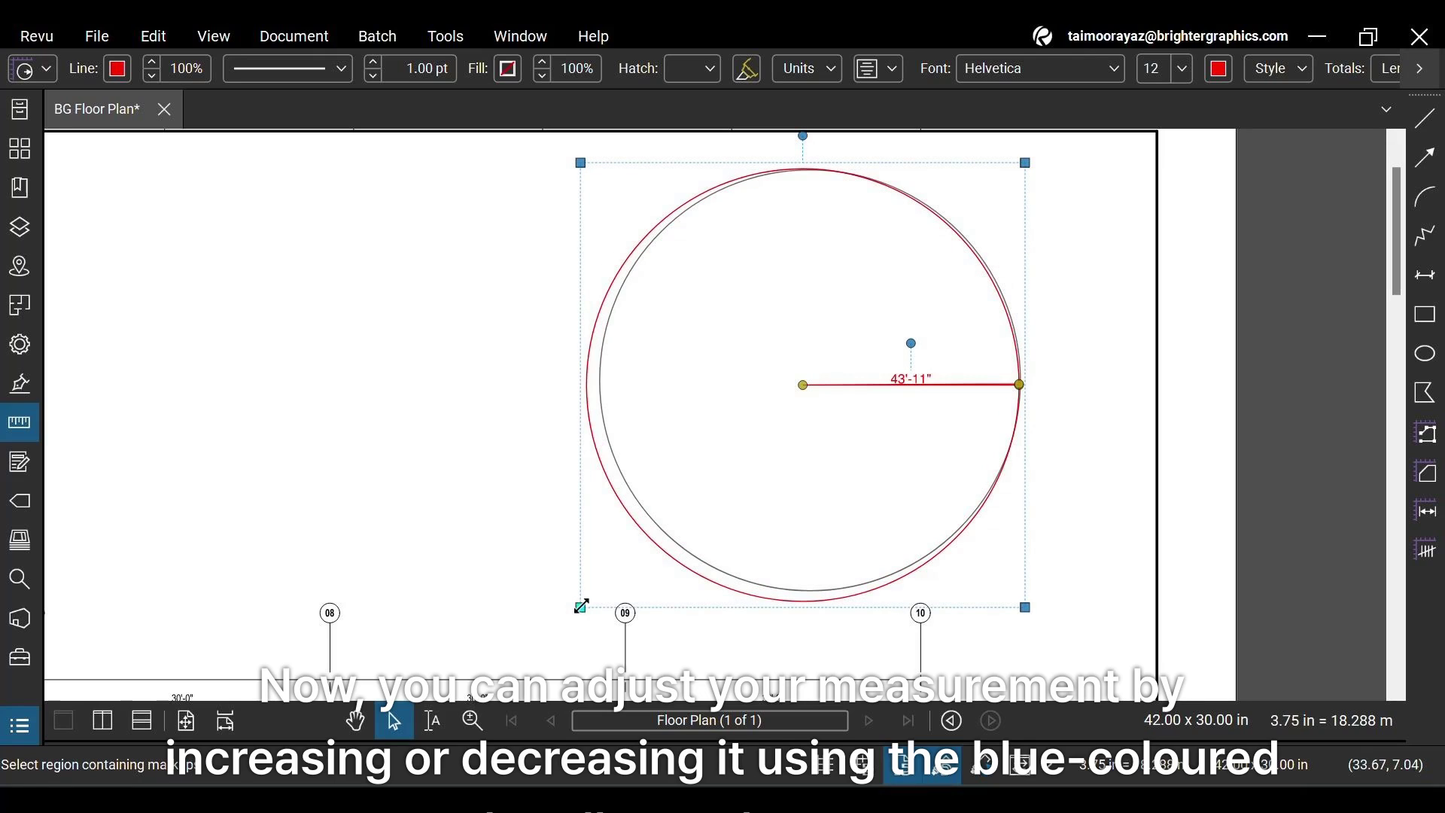
left_click_drag(581, 606, 595, 599)
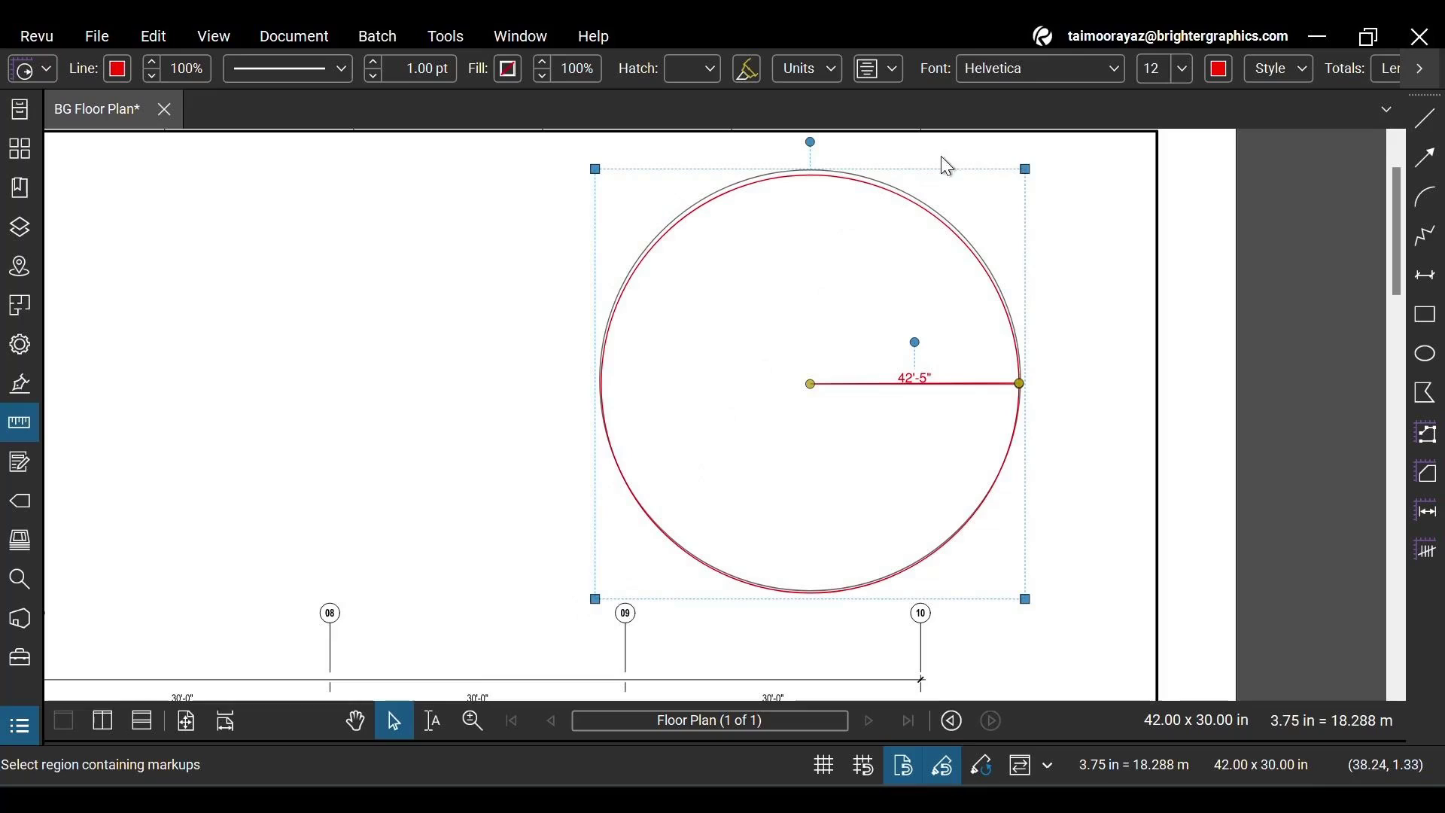
left_click_drag(1027, 166, 1022, 175)
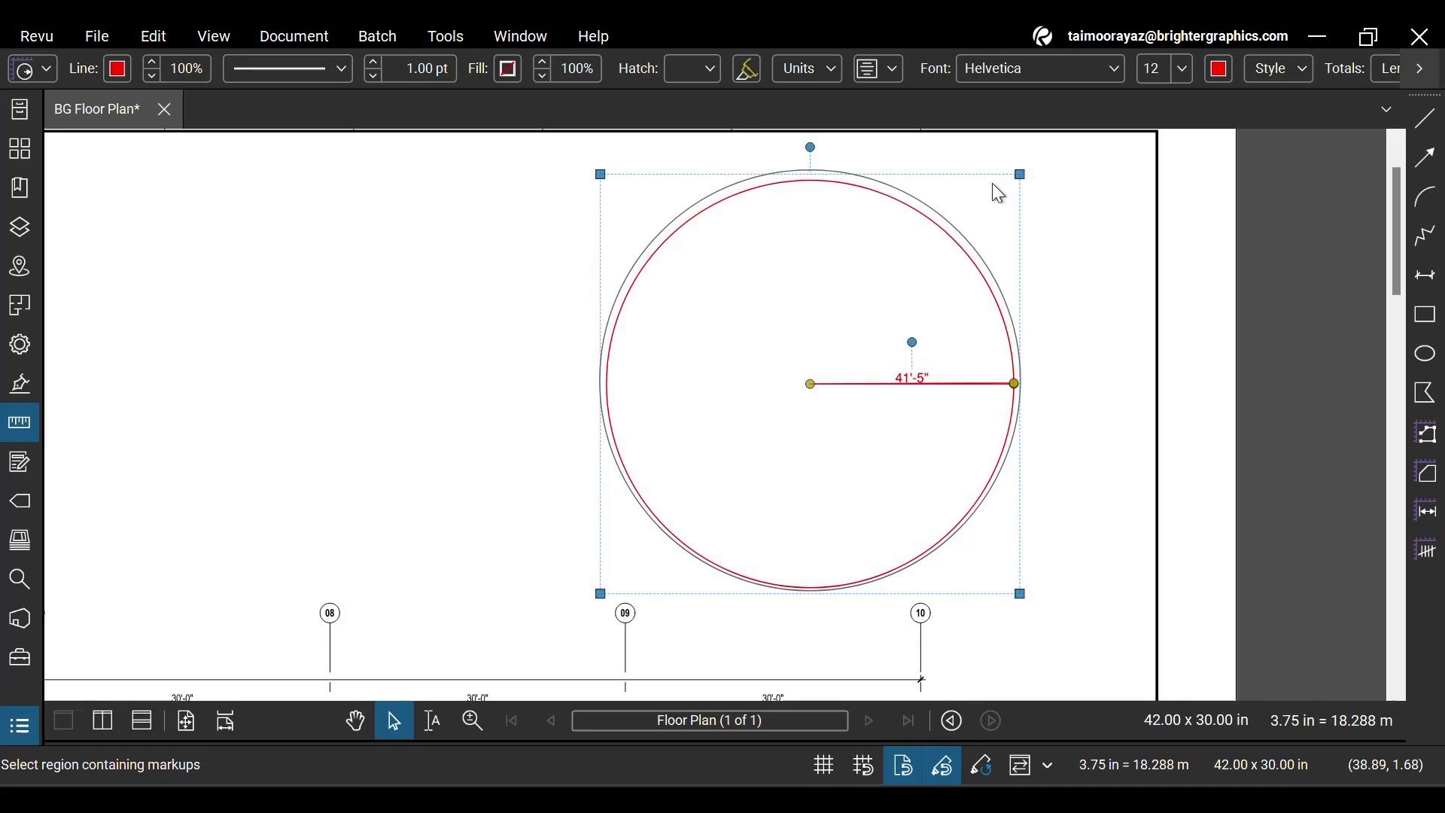
Step: Fine-tune the red radius circle to match the grey outline, reading 42'-11"
left_click(1026, 170)
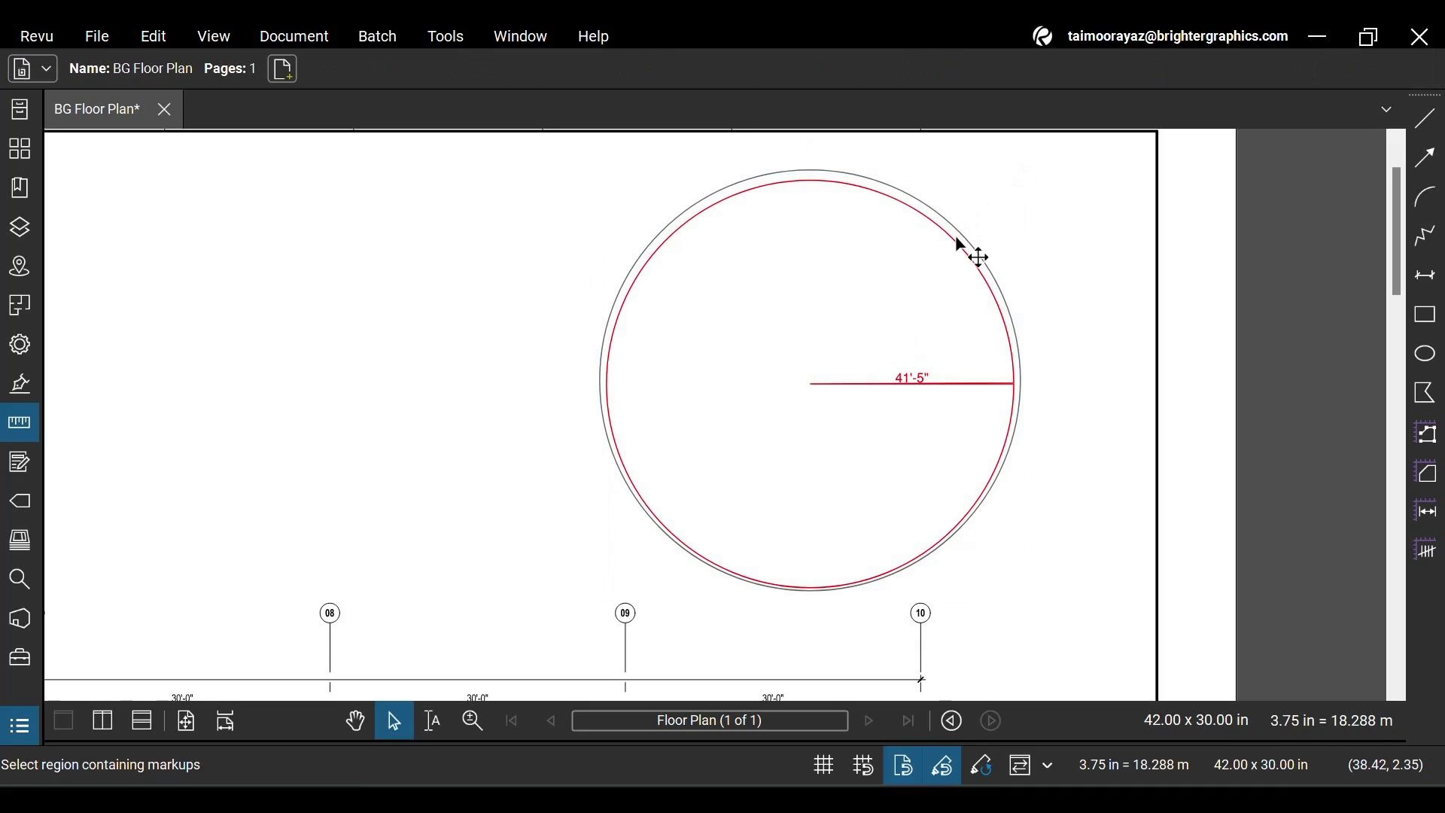
left_click(967, 248)
left_click(1034, 185)
left_click(978, 254)
left_click_drag(1025, 172, 1032, 172)
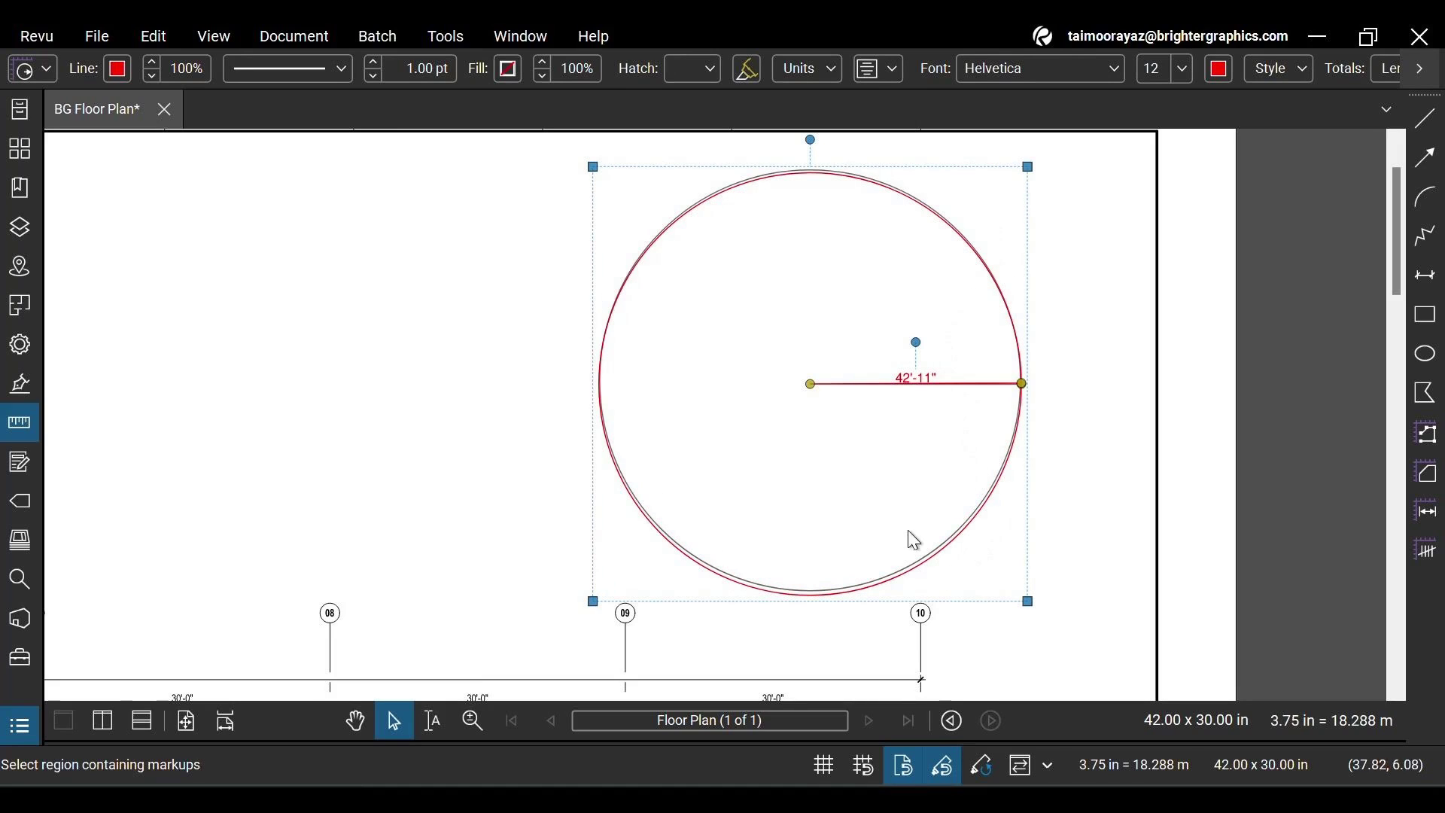
left_click(910, 503)
left_click(915, 561)
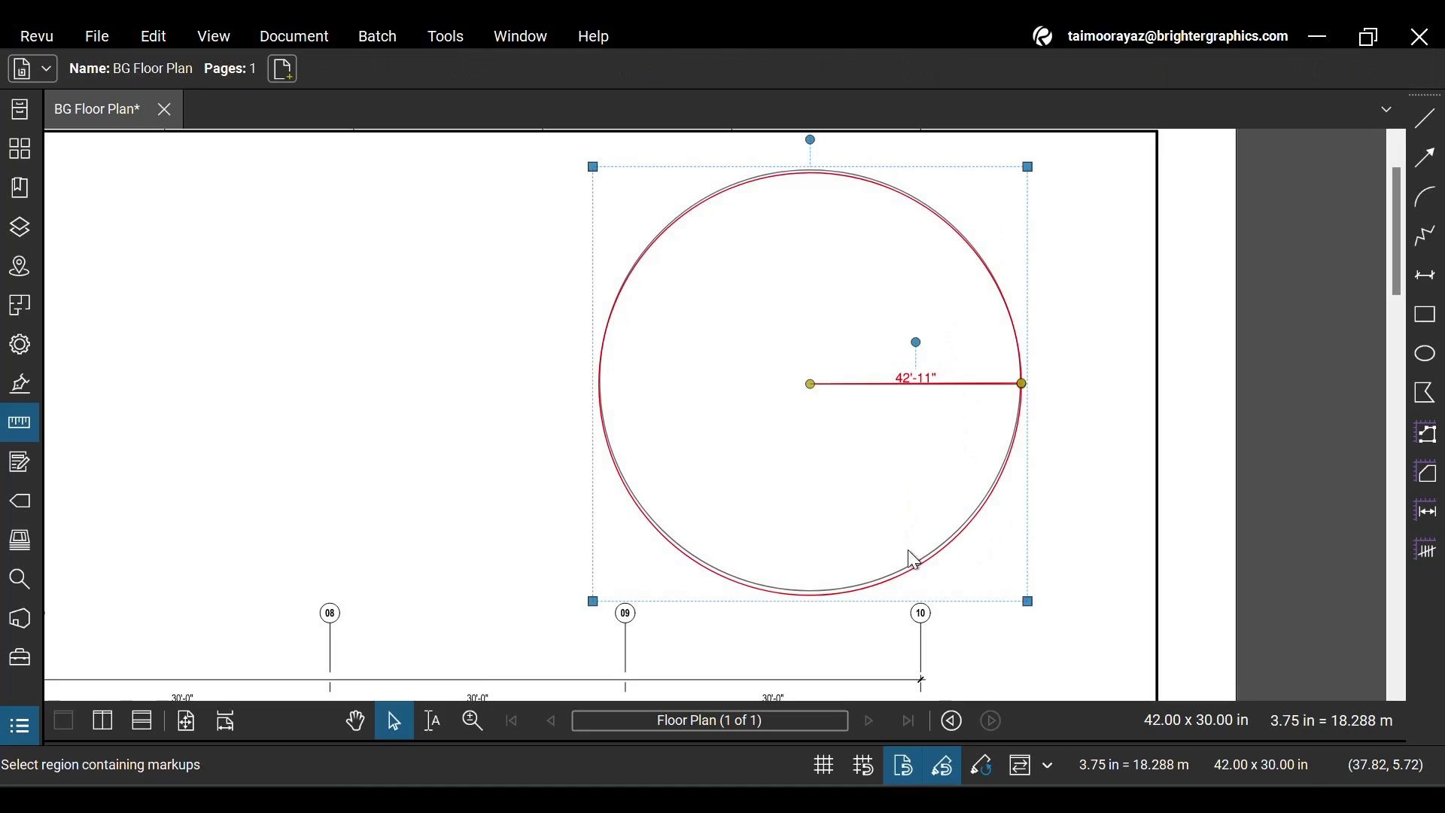
key("Up")
key("Up")
key("Up")
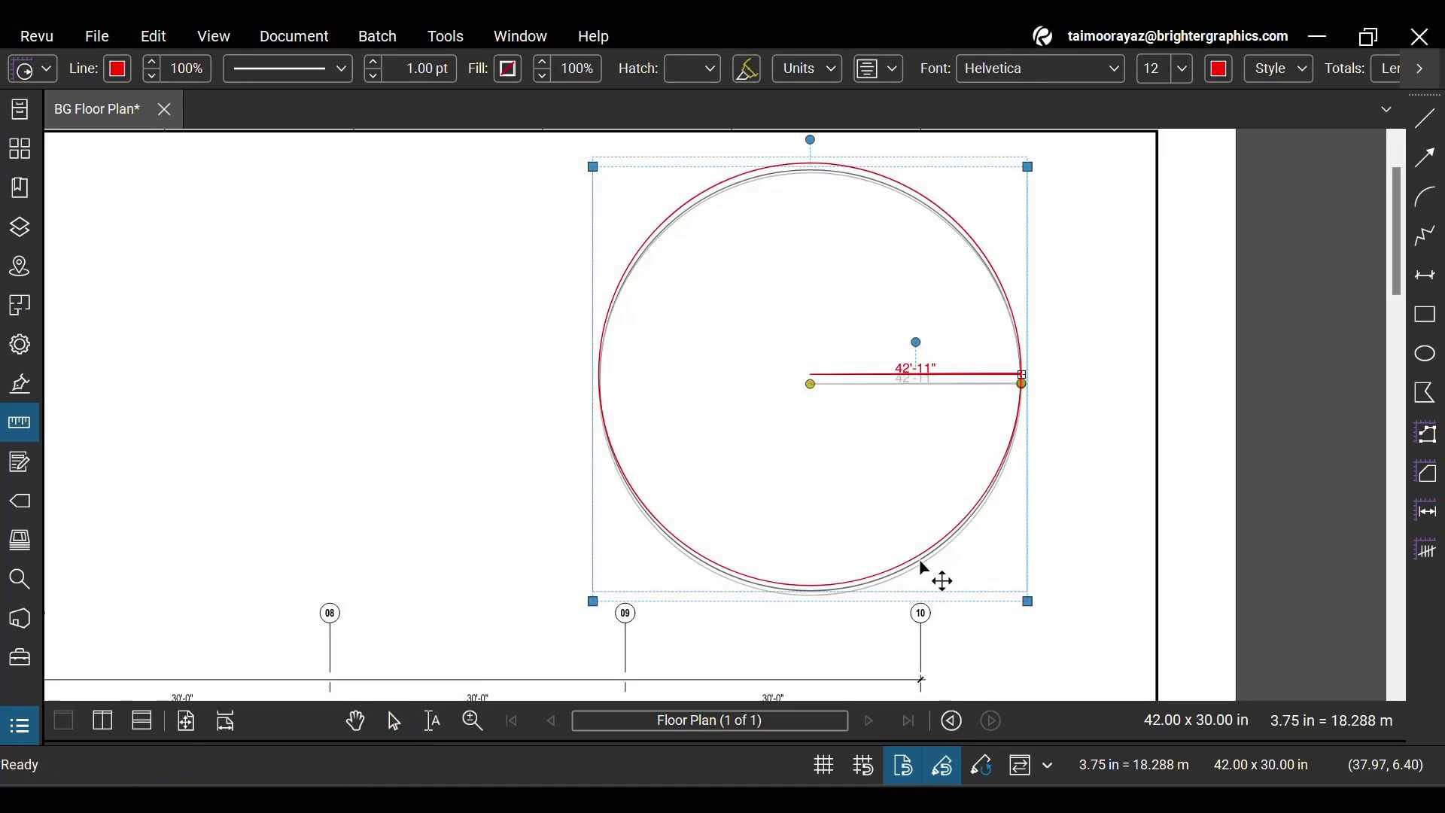
key("Down")
key("Down")
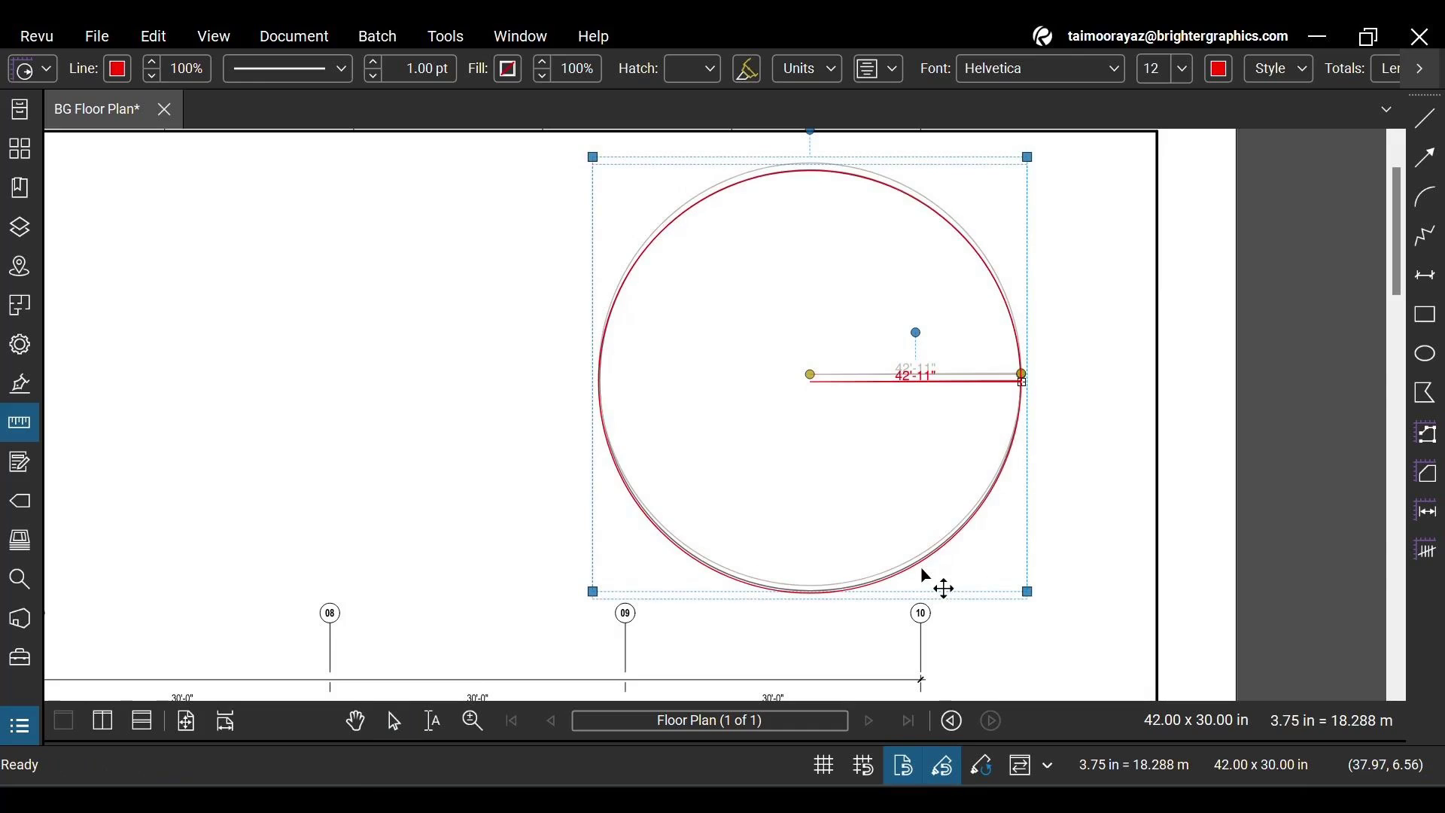
Step: Reframe the view on the circle and select its radius measurement
scroll(923, 576, "up", 3)
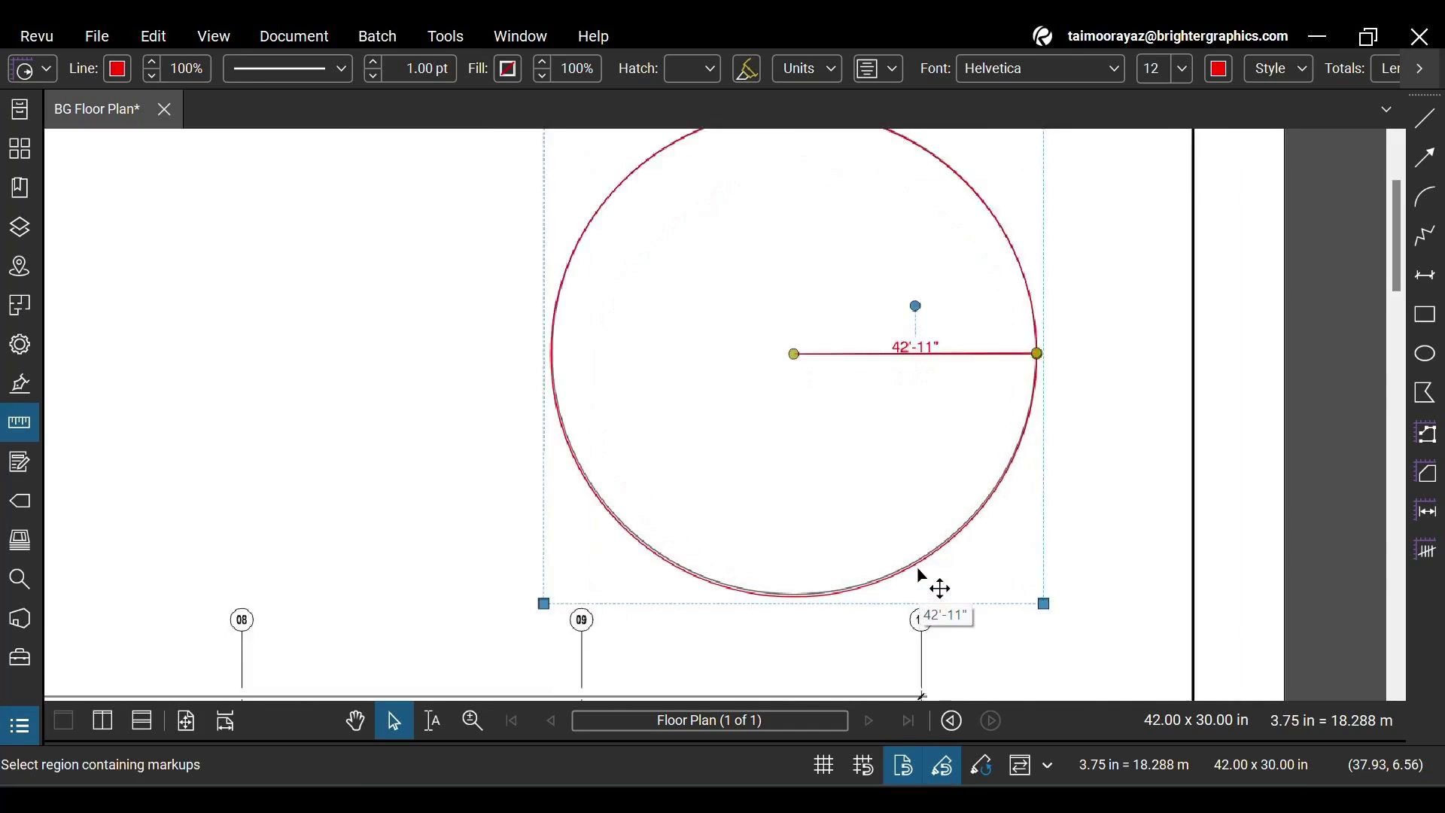
scroll(920, 572, "up", 2)
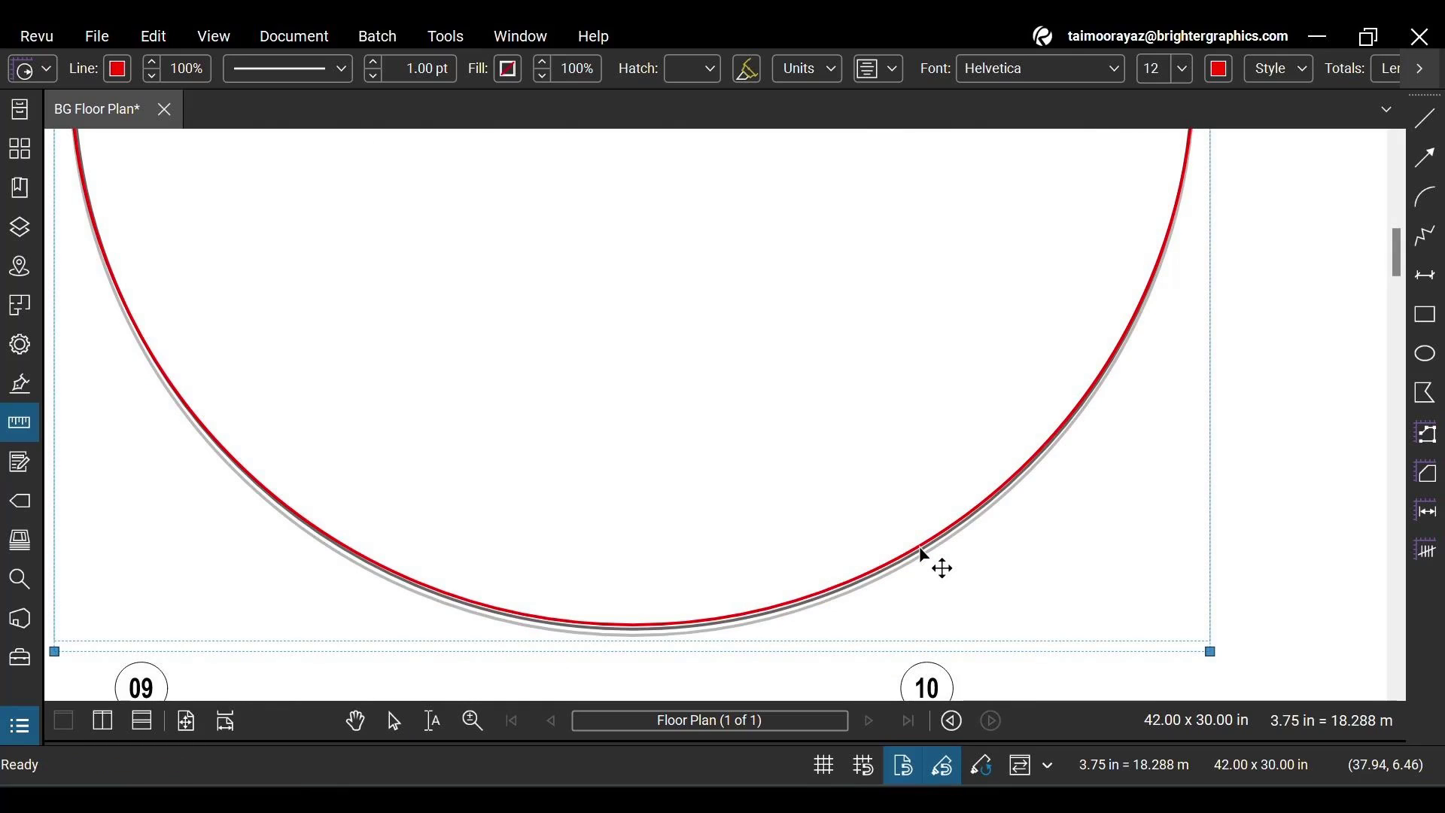
key("v")
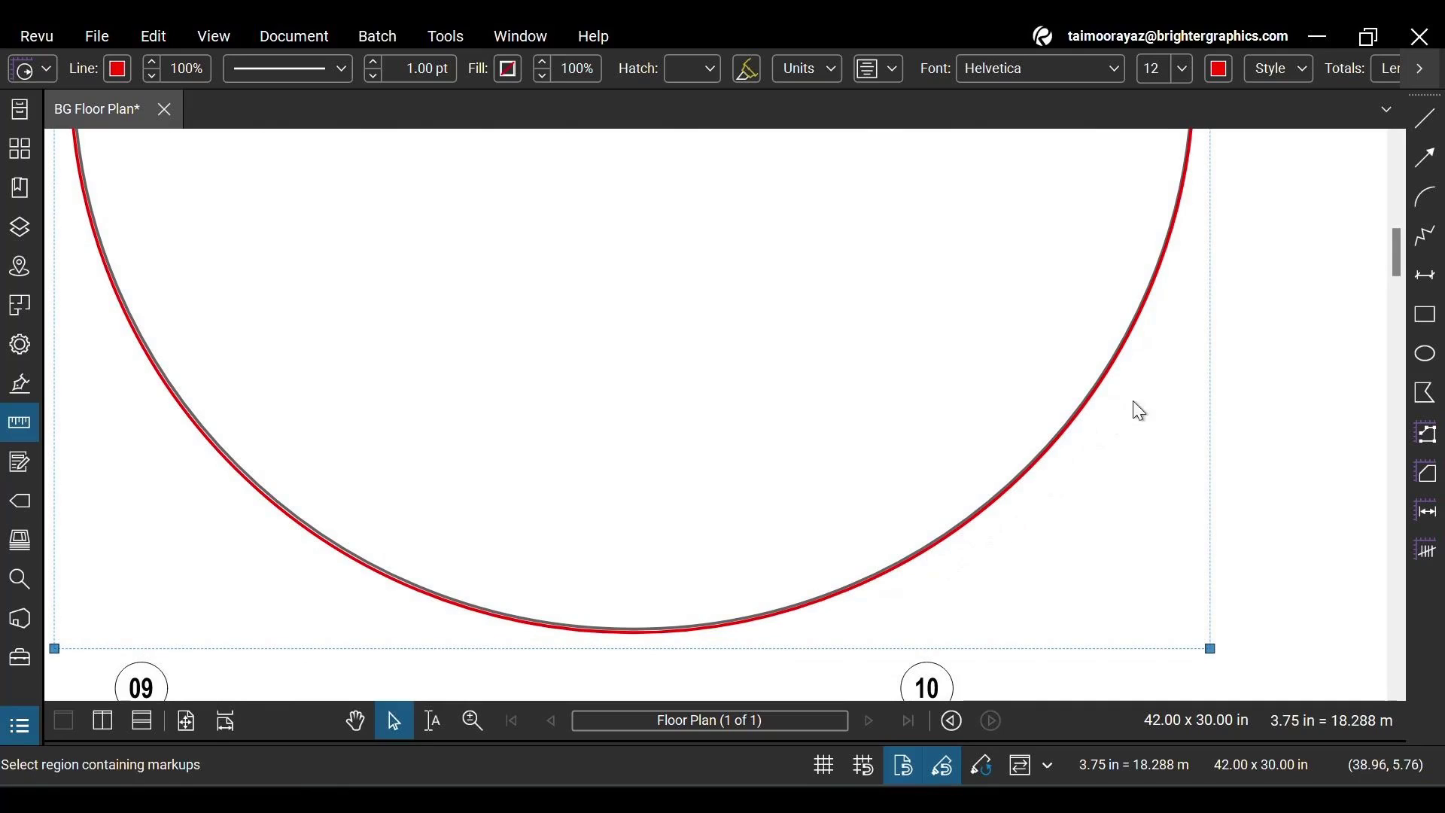
scroll(1216, 384, "down", 5)
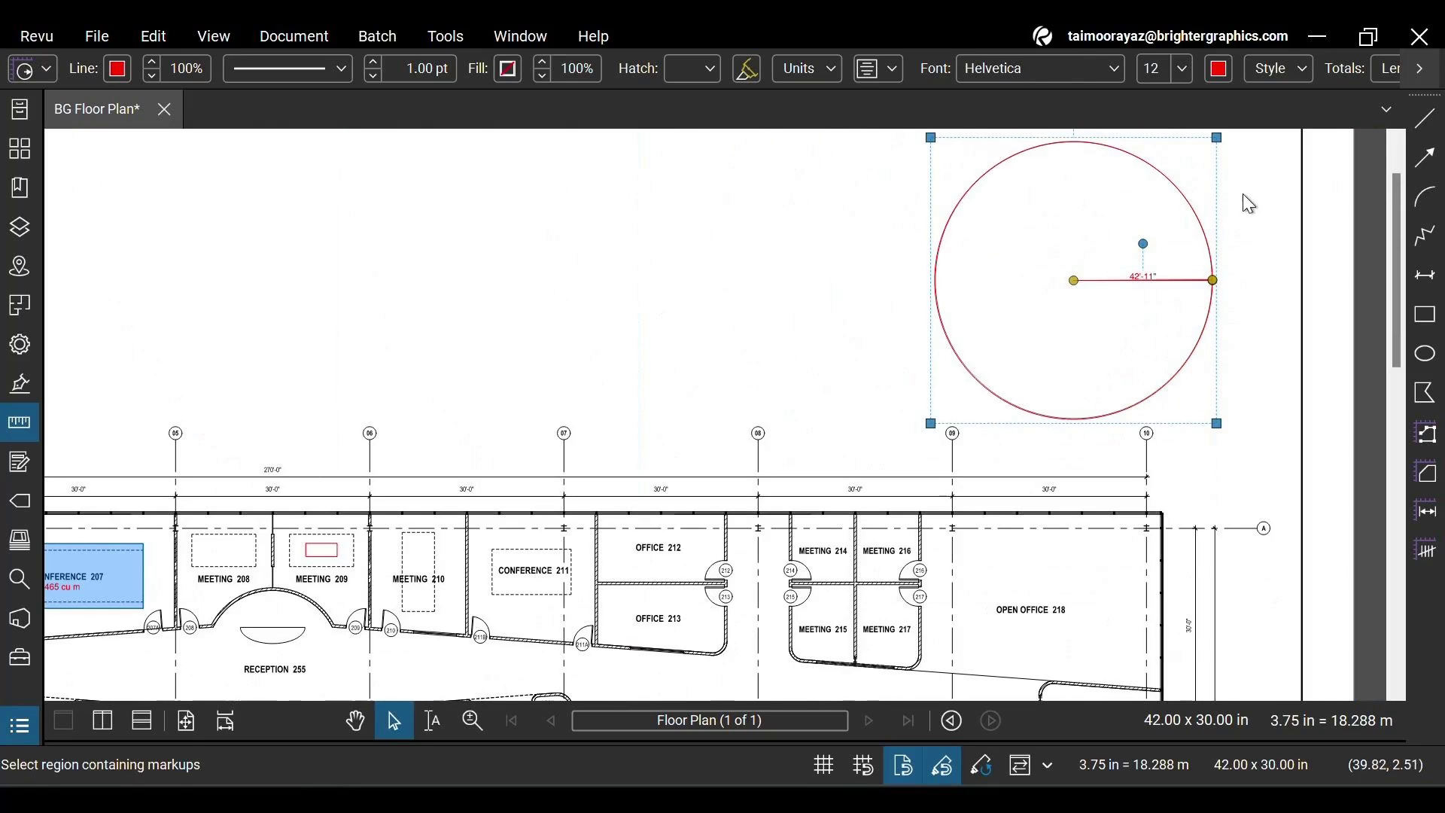
left_click(353, 722)
left_click_drag(799, 316, 715, 422)
scroll(1123, 389, "up", 1)
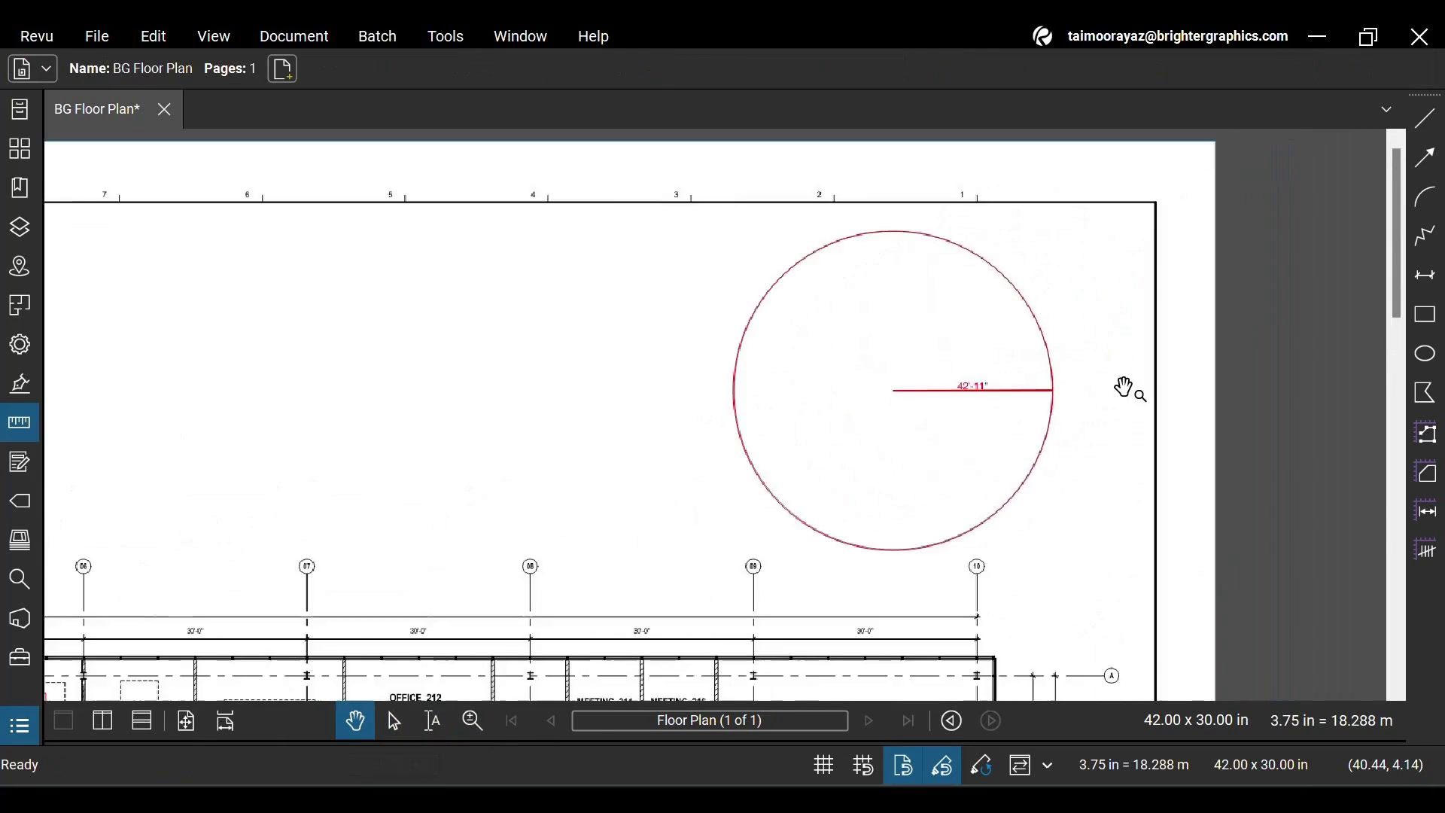
scroll(1123, 389, "up", 3)
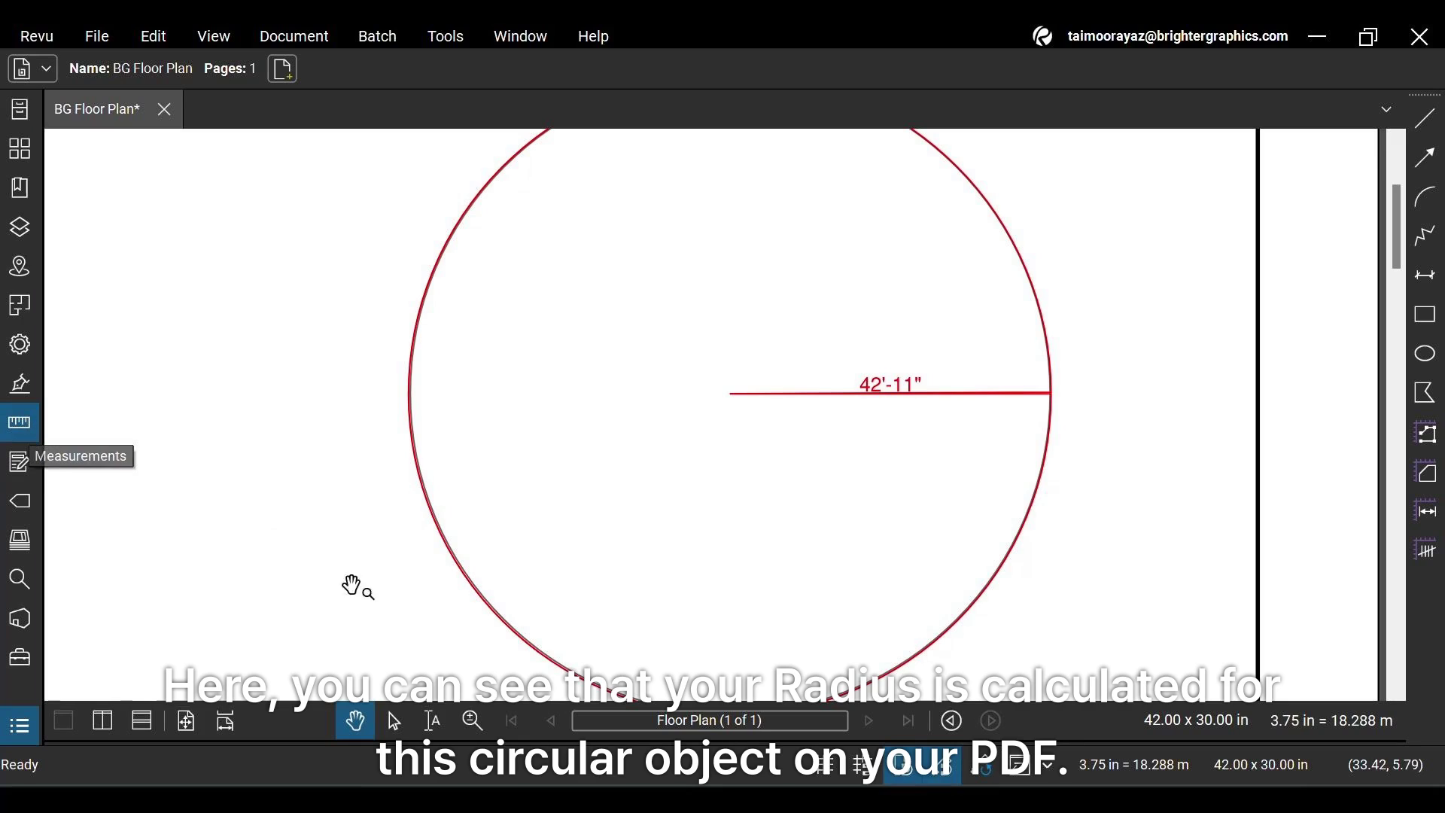
left_click(394, 720)
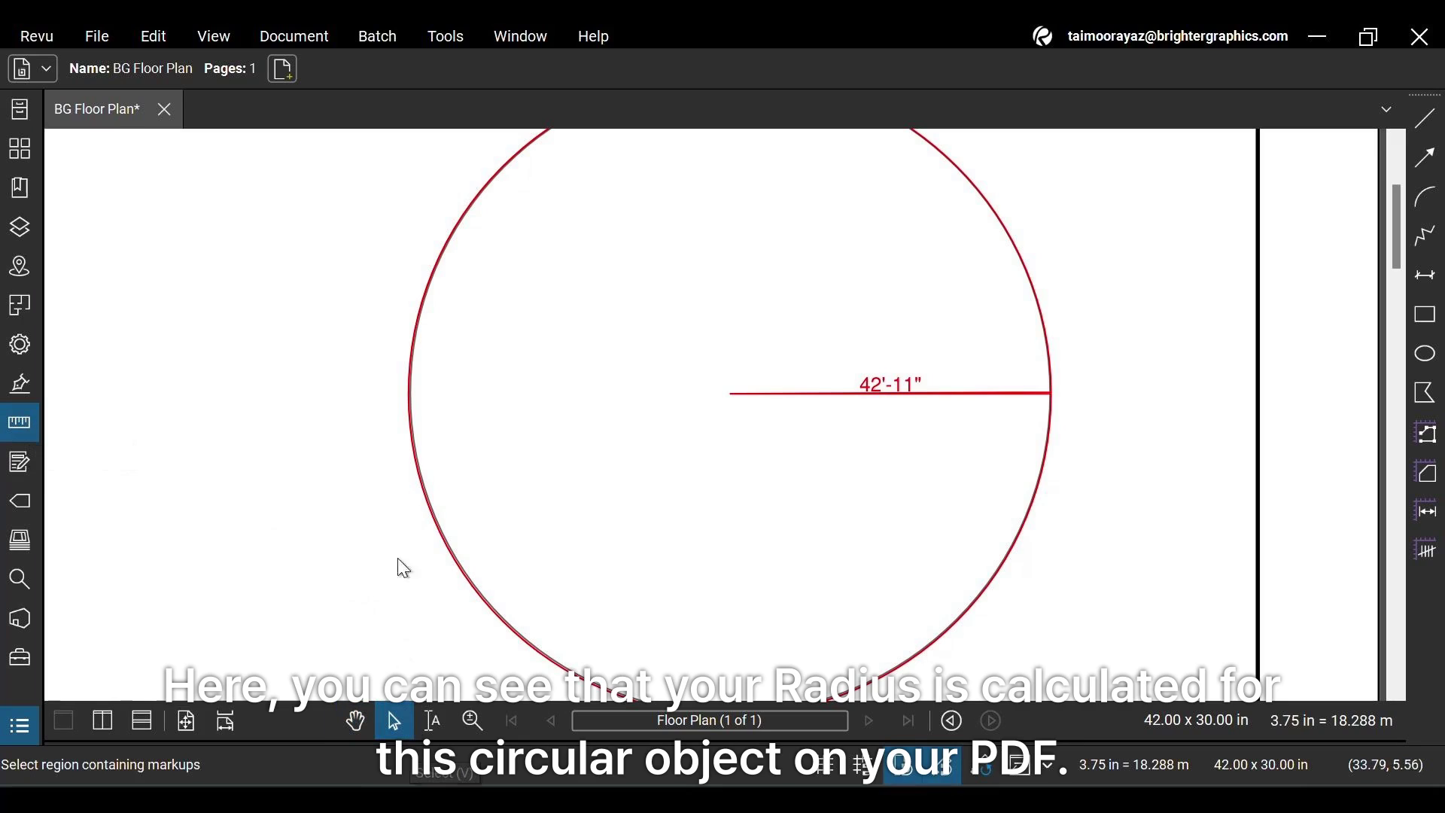
left_click(420, 470)
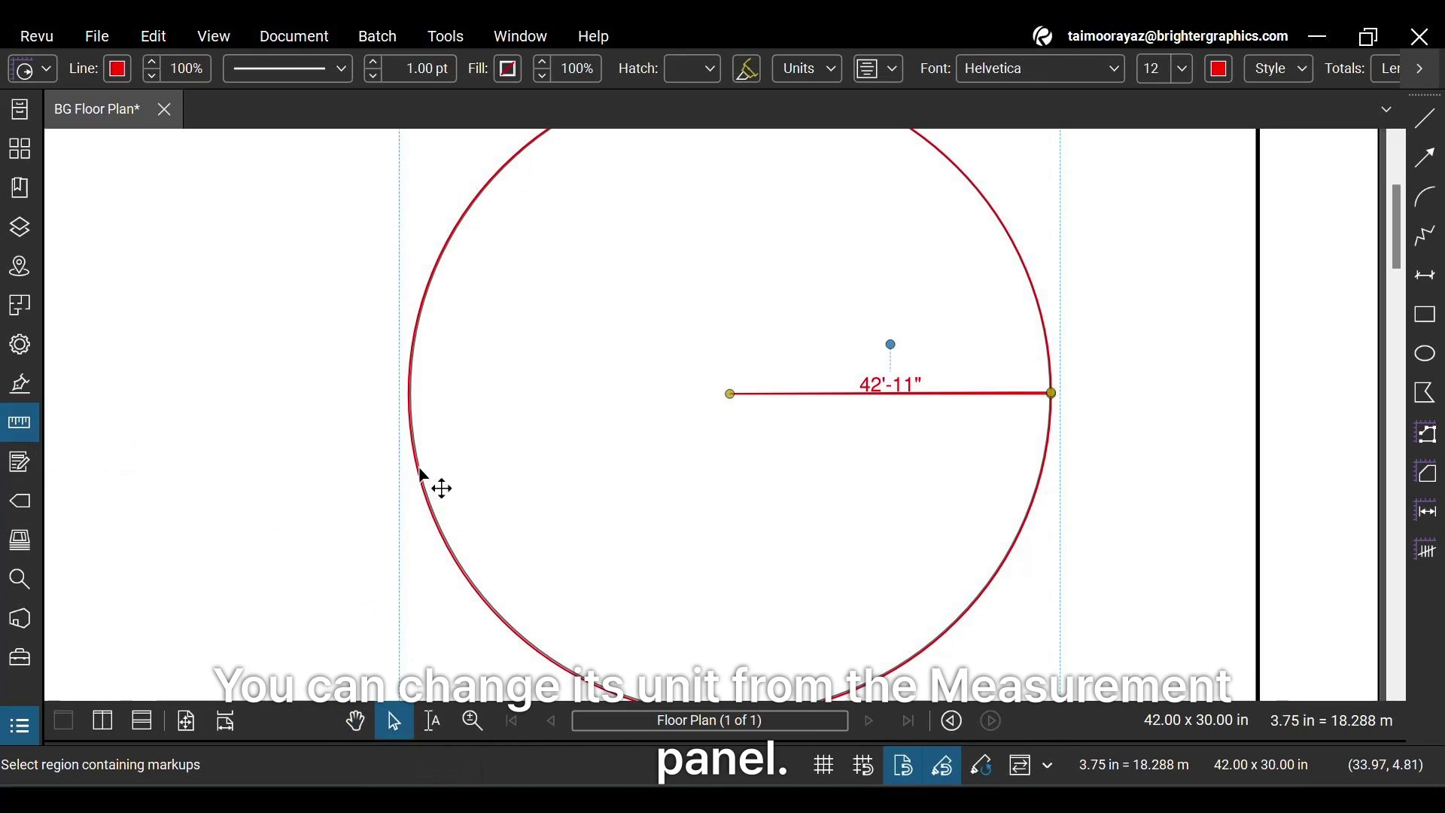
Step: Change the radius measurement's length unit to metres so it reads 13 m
left_click(29, 423)
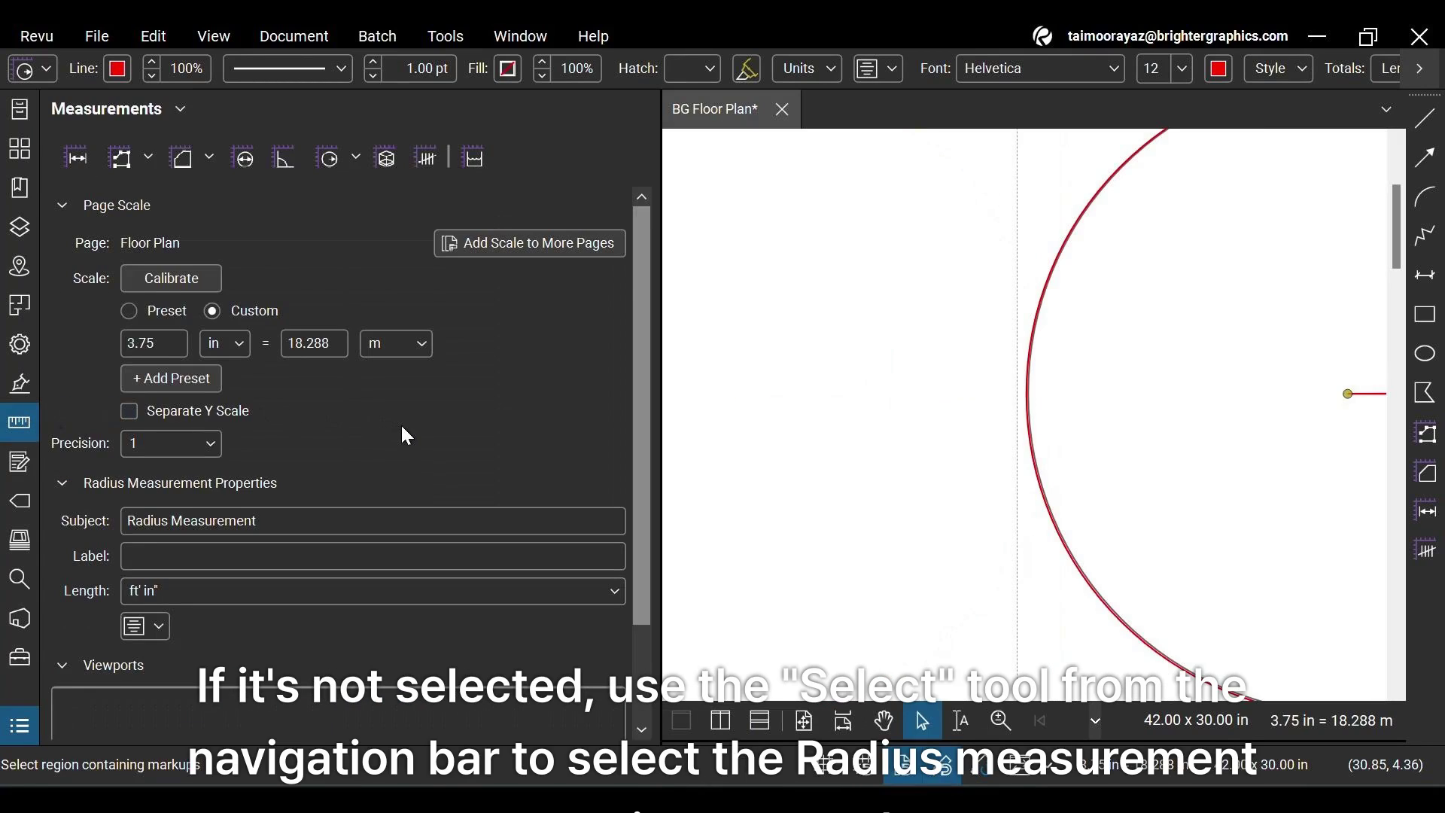
scroll(406, 436, "down", 3)
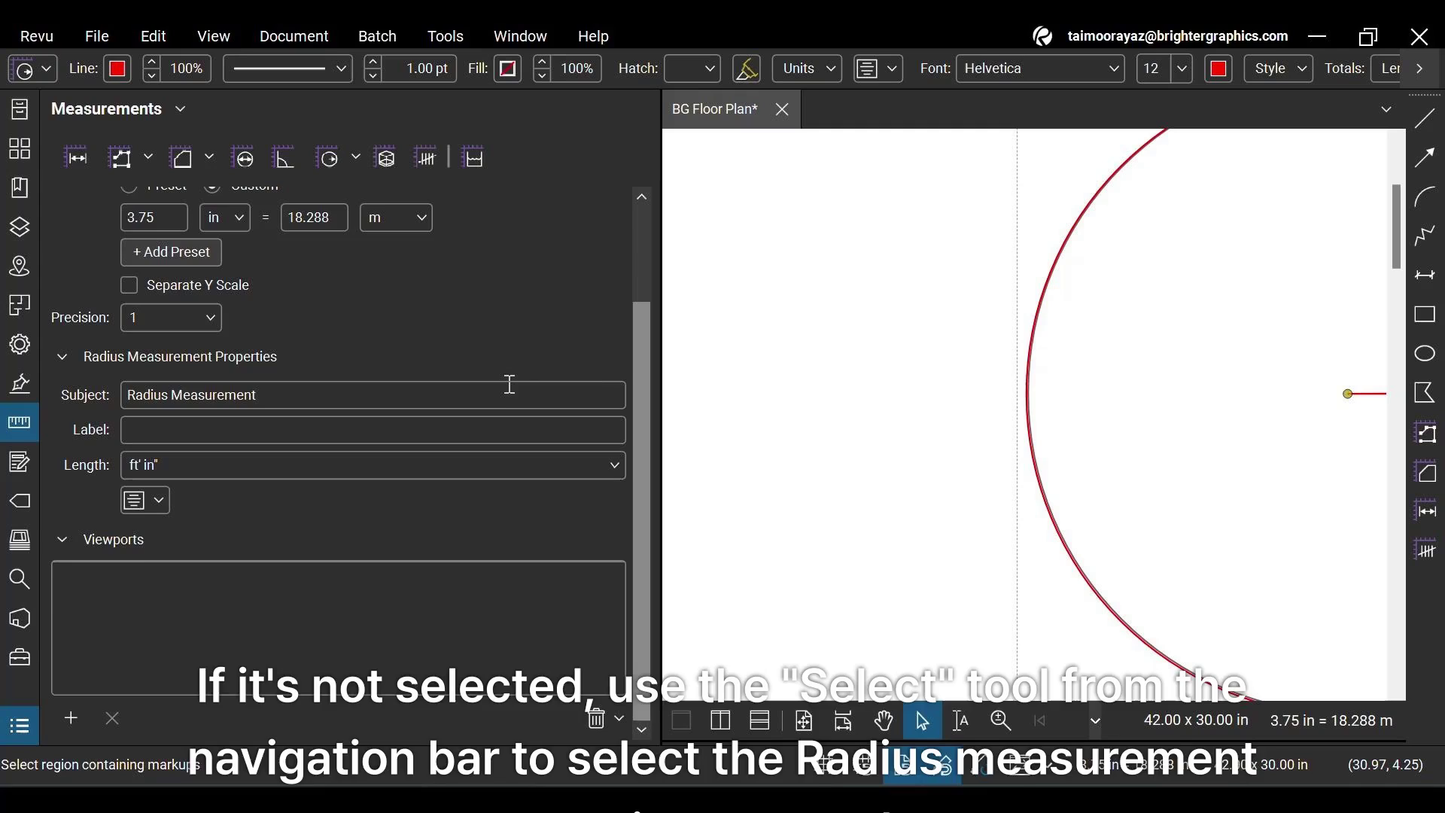
scroll(510, 384, "up", 3)
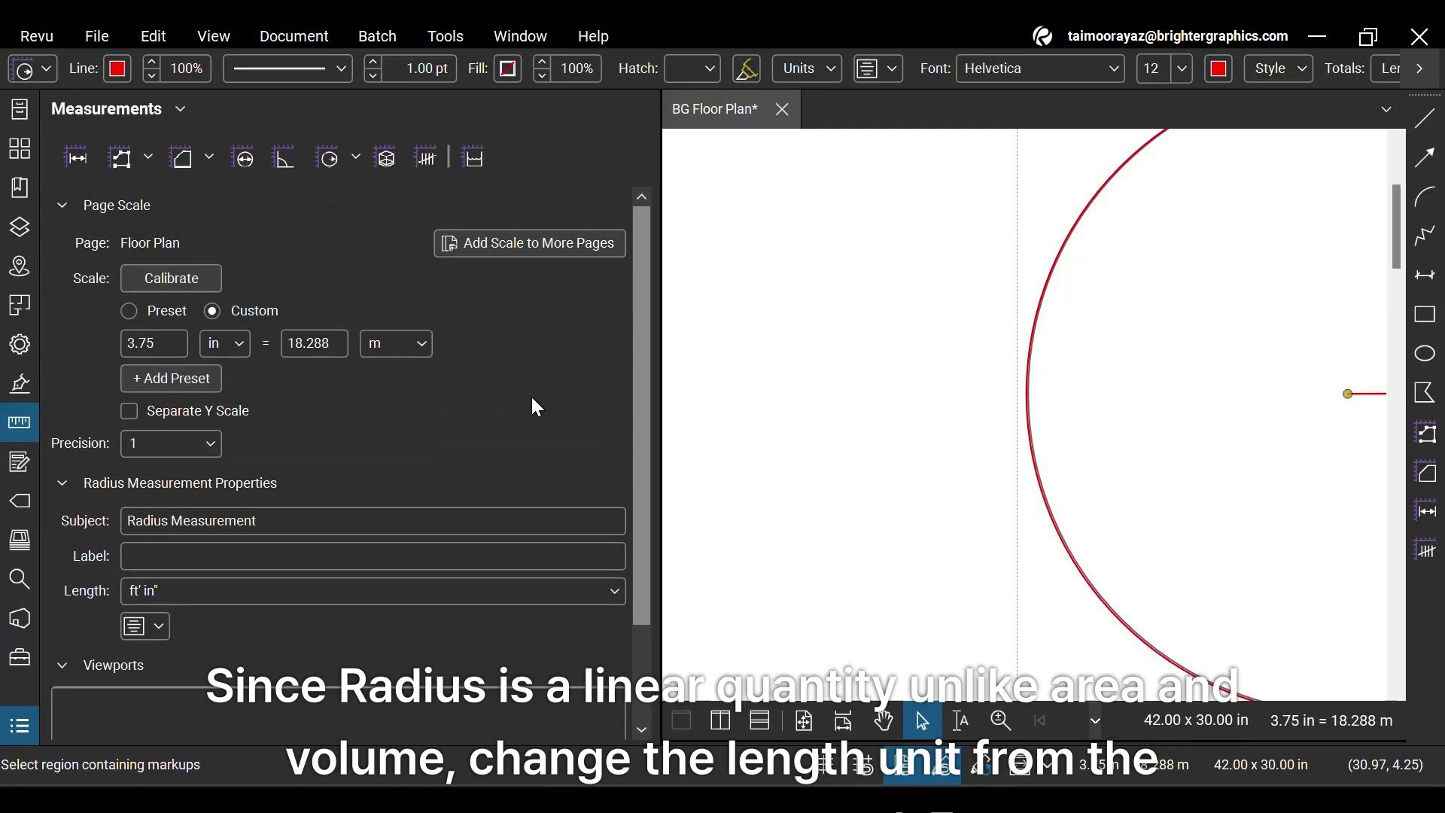
scroll(533, 399, "down", 1)
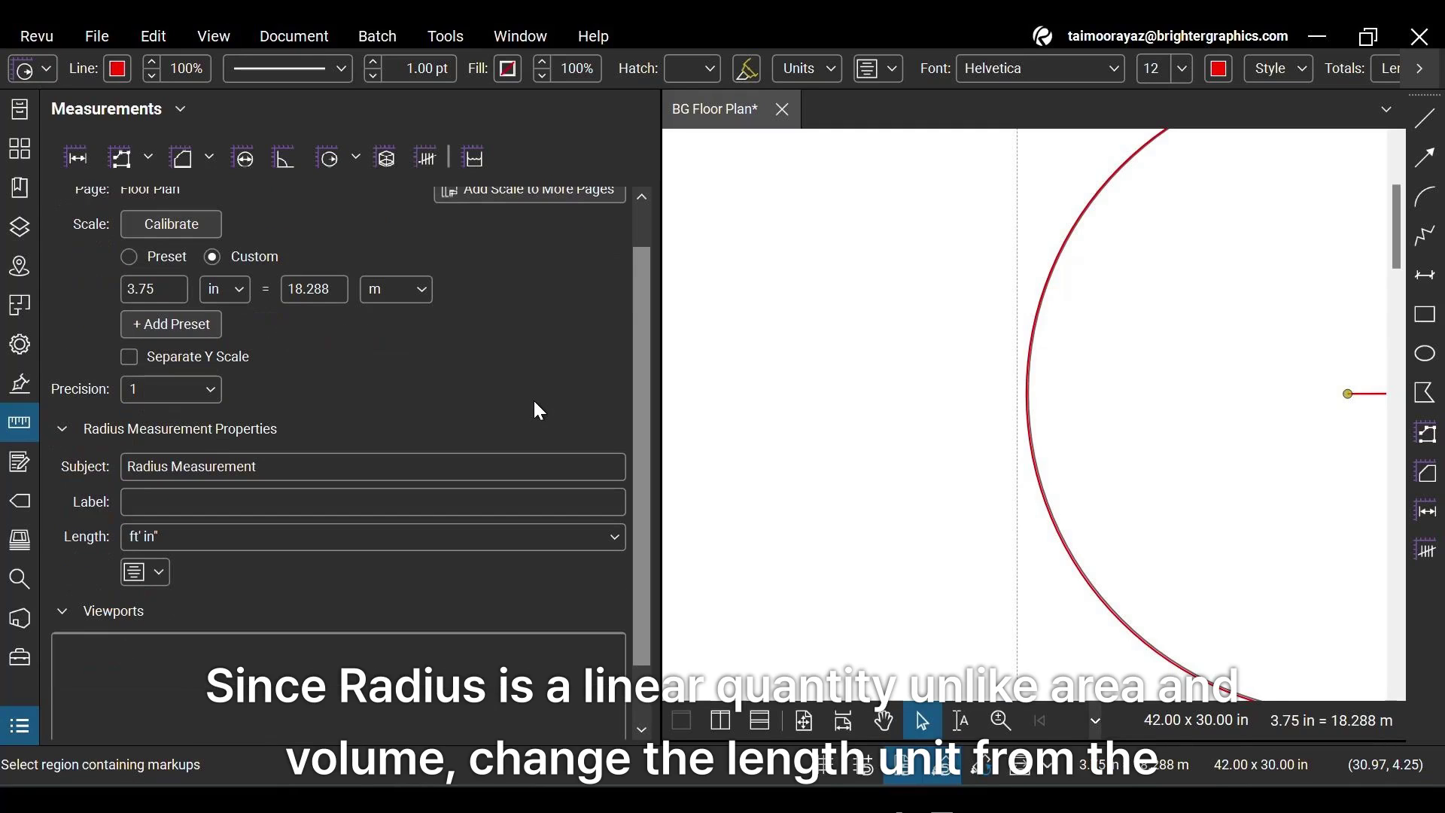
left_click(503, 540)
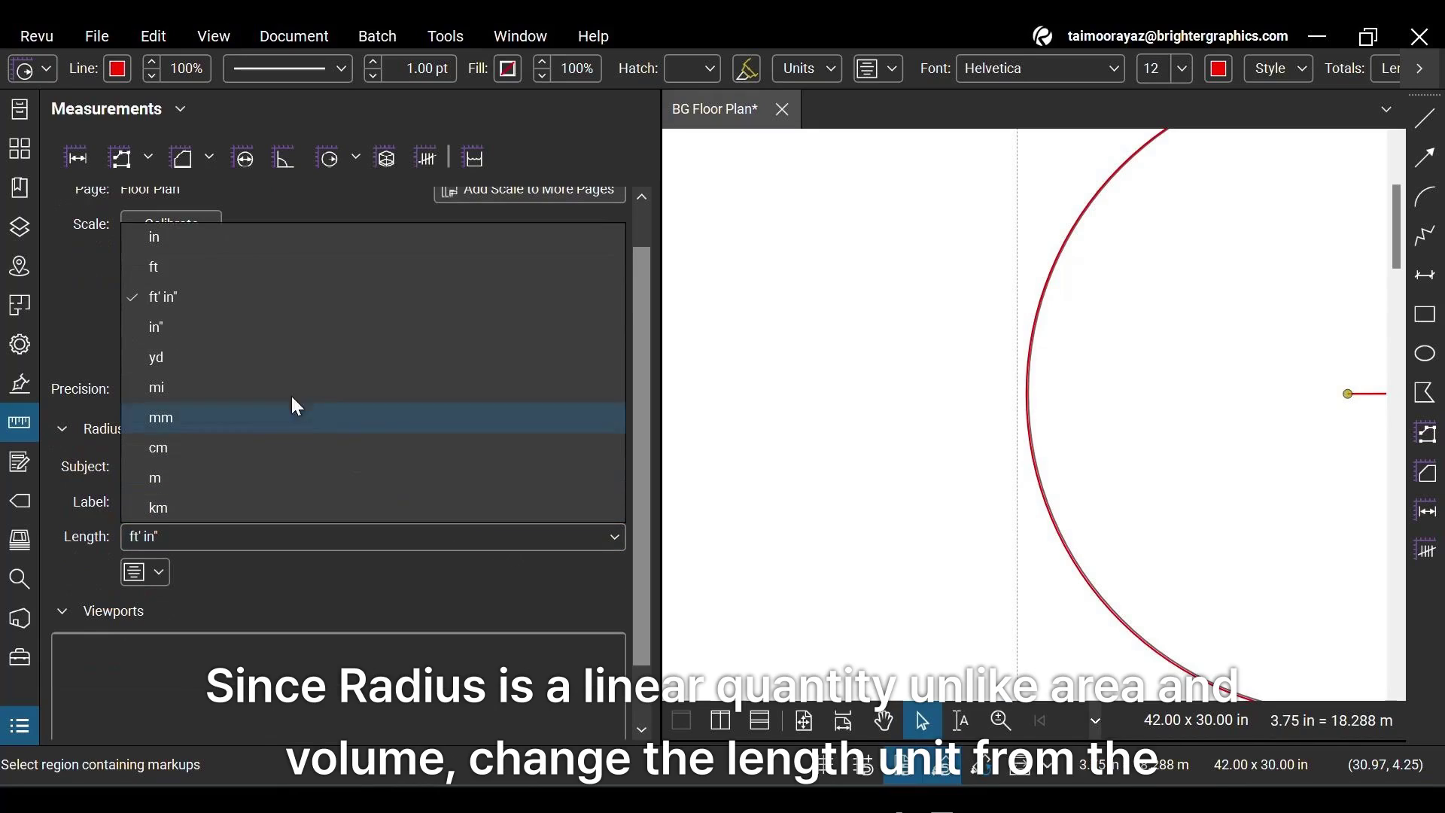
left_click(244, 486)
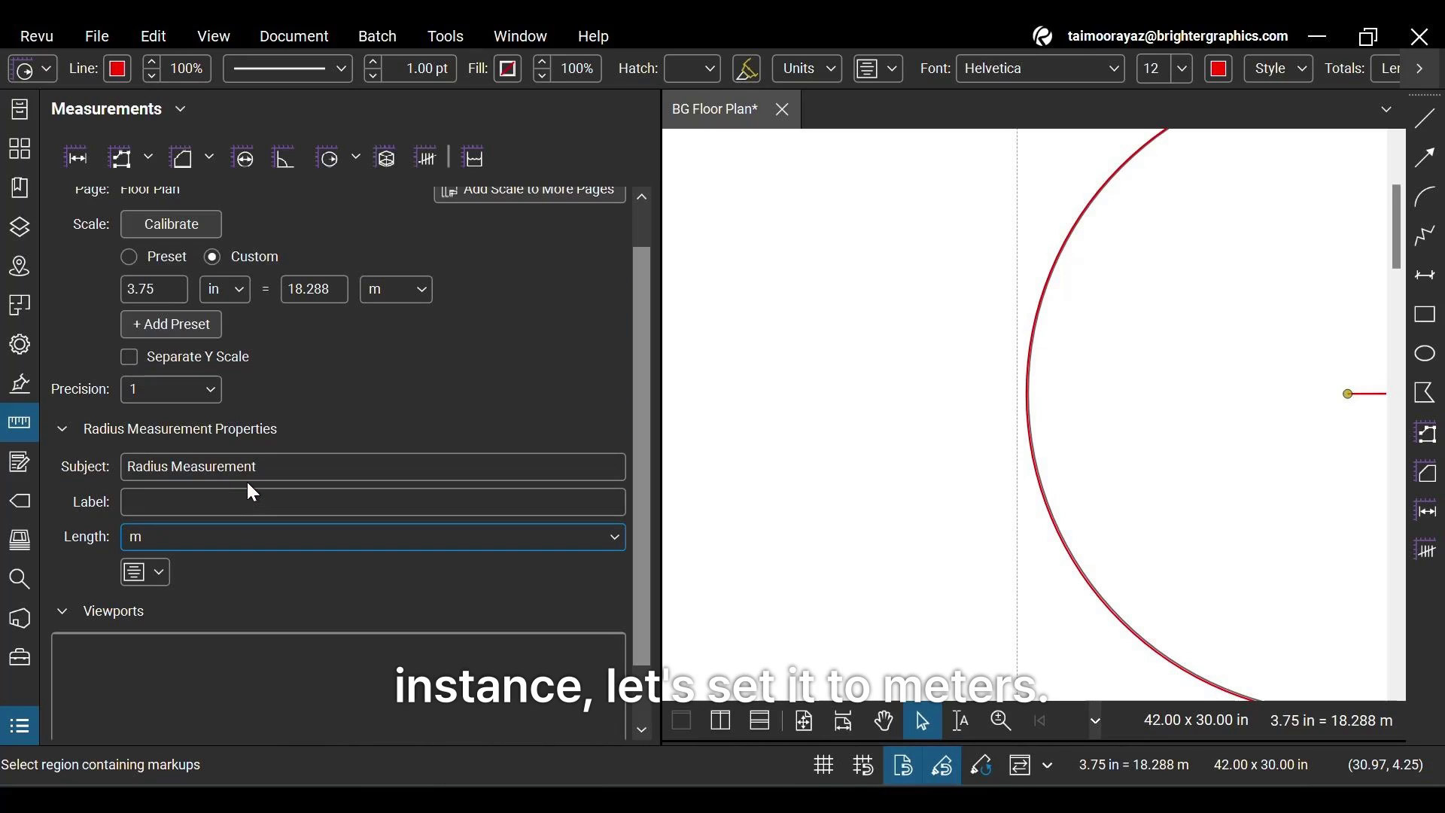
left_click(31, 426)
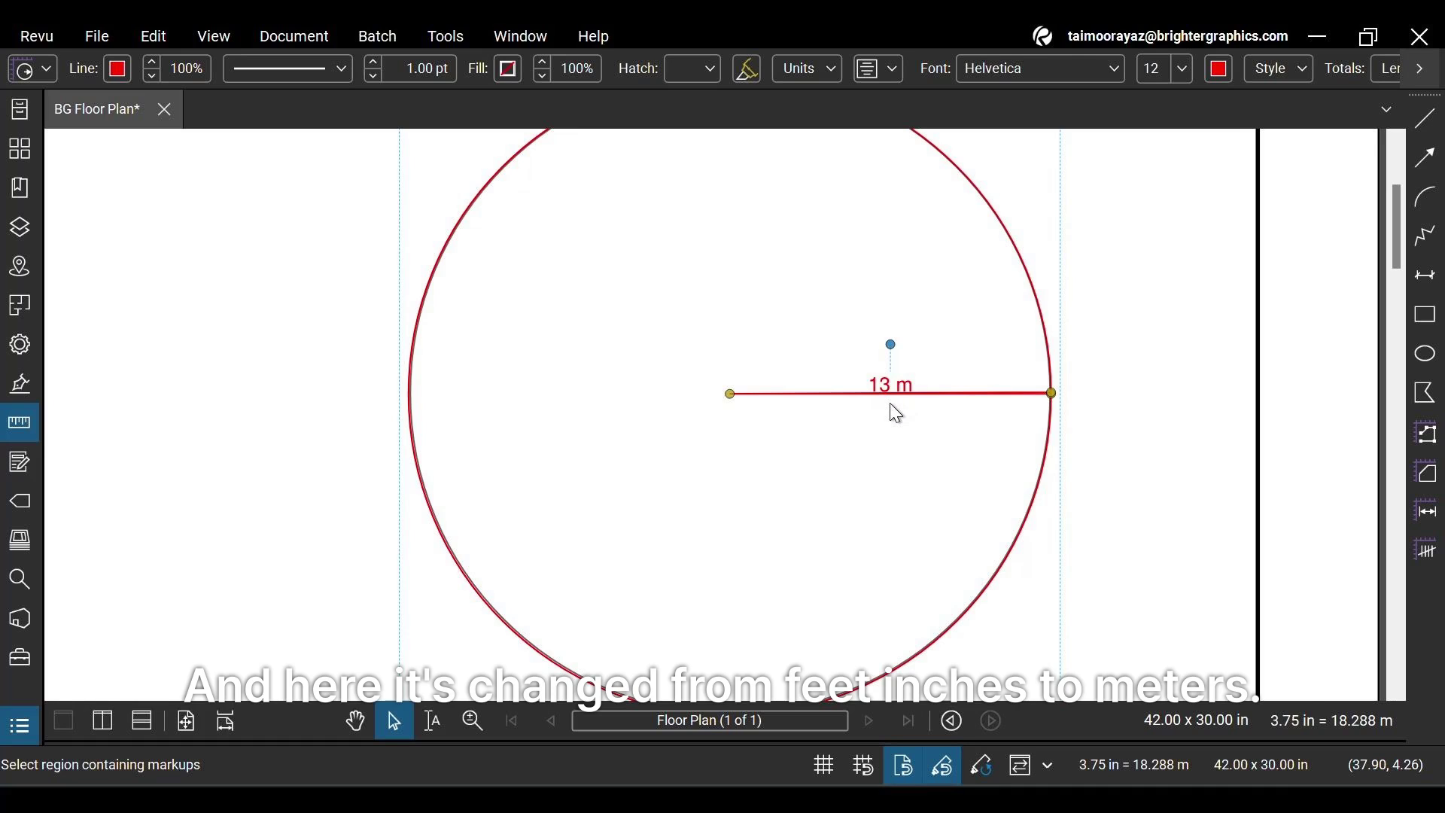
Step: Zoom out and show the Markups List with the 13 m Radius markup
scroll(895, 414, "down", 3)
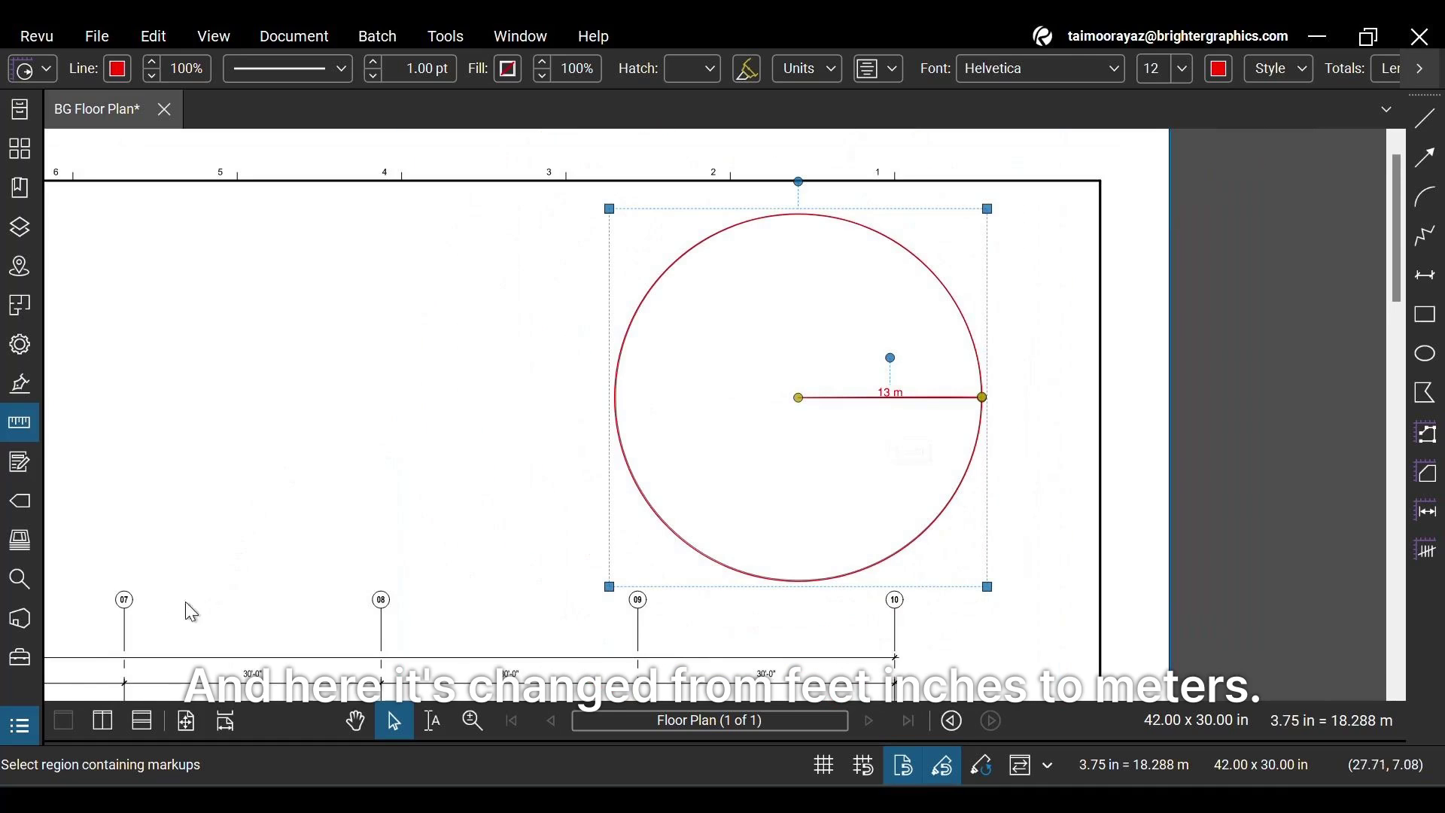
left_click(19, 725)
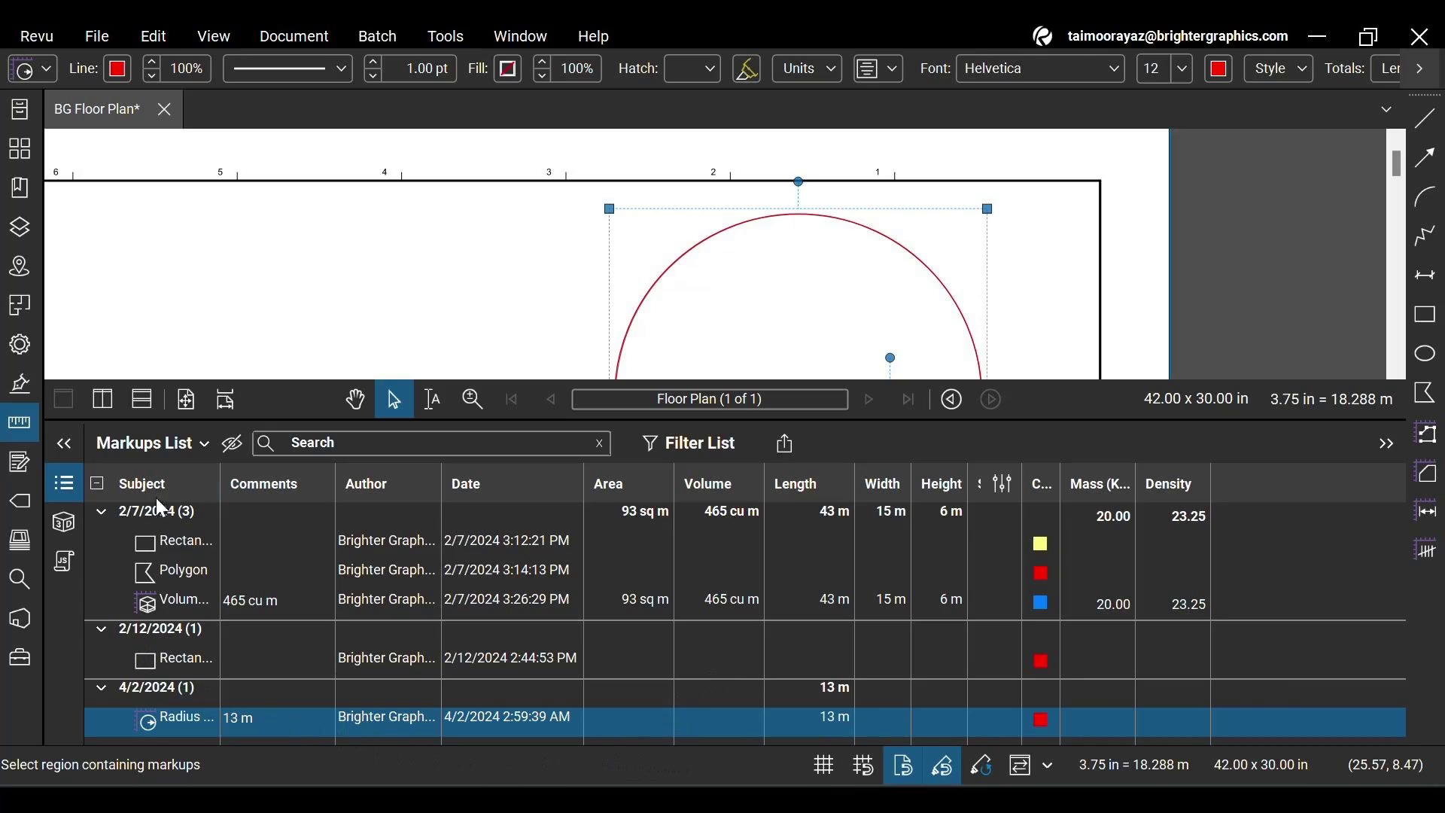
Step: Review the Mass (KG) and Density custom columns in Manage Columns, then close it unchanged
left_click(200, 462)
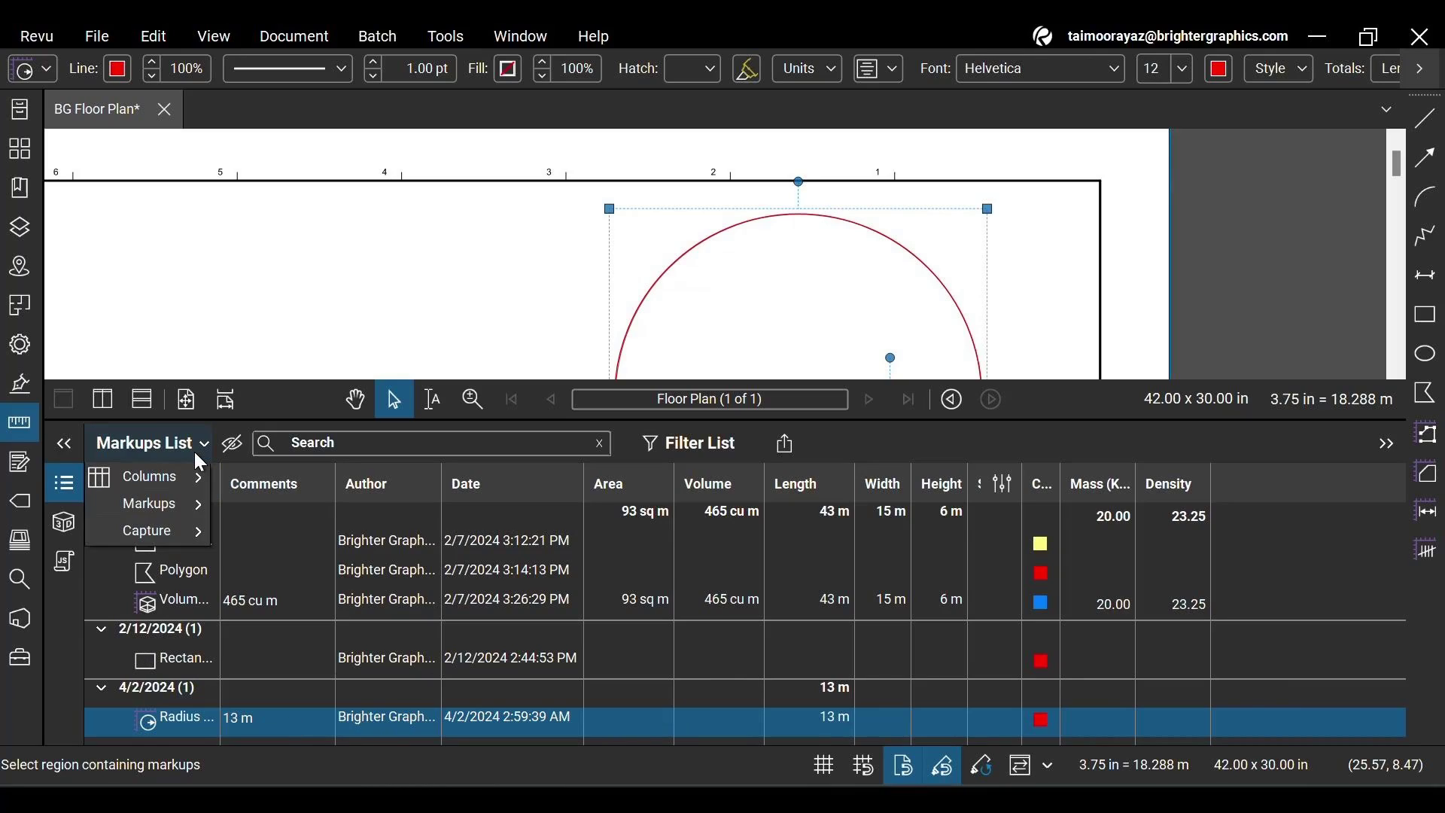
mouse_move(201, 477)
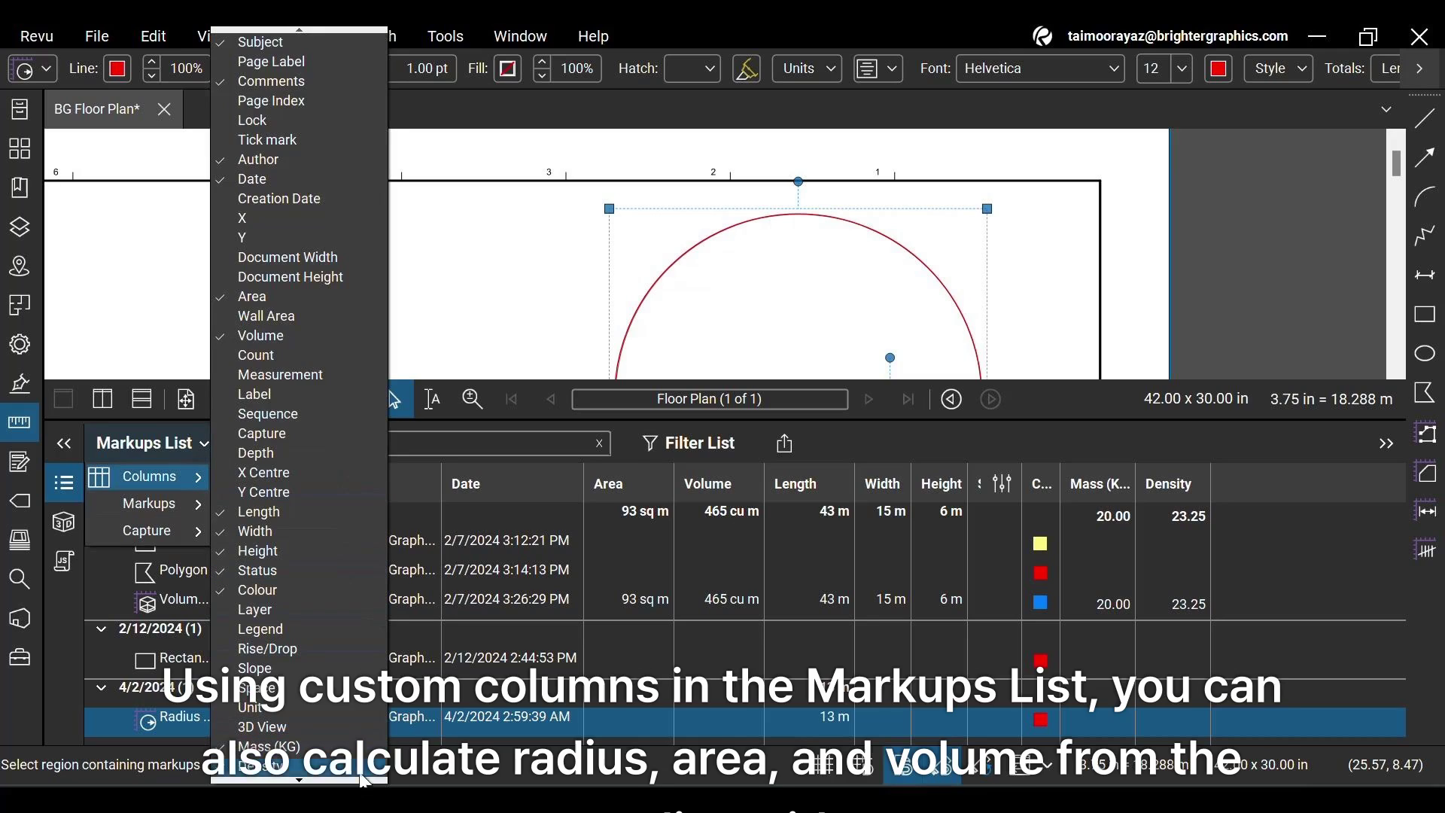
mouse_move(321, 782)
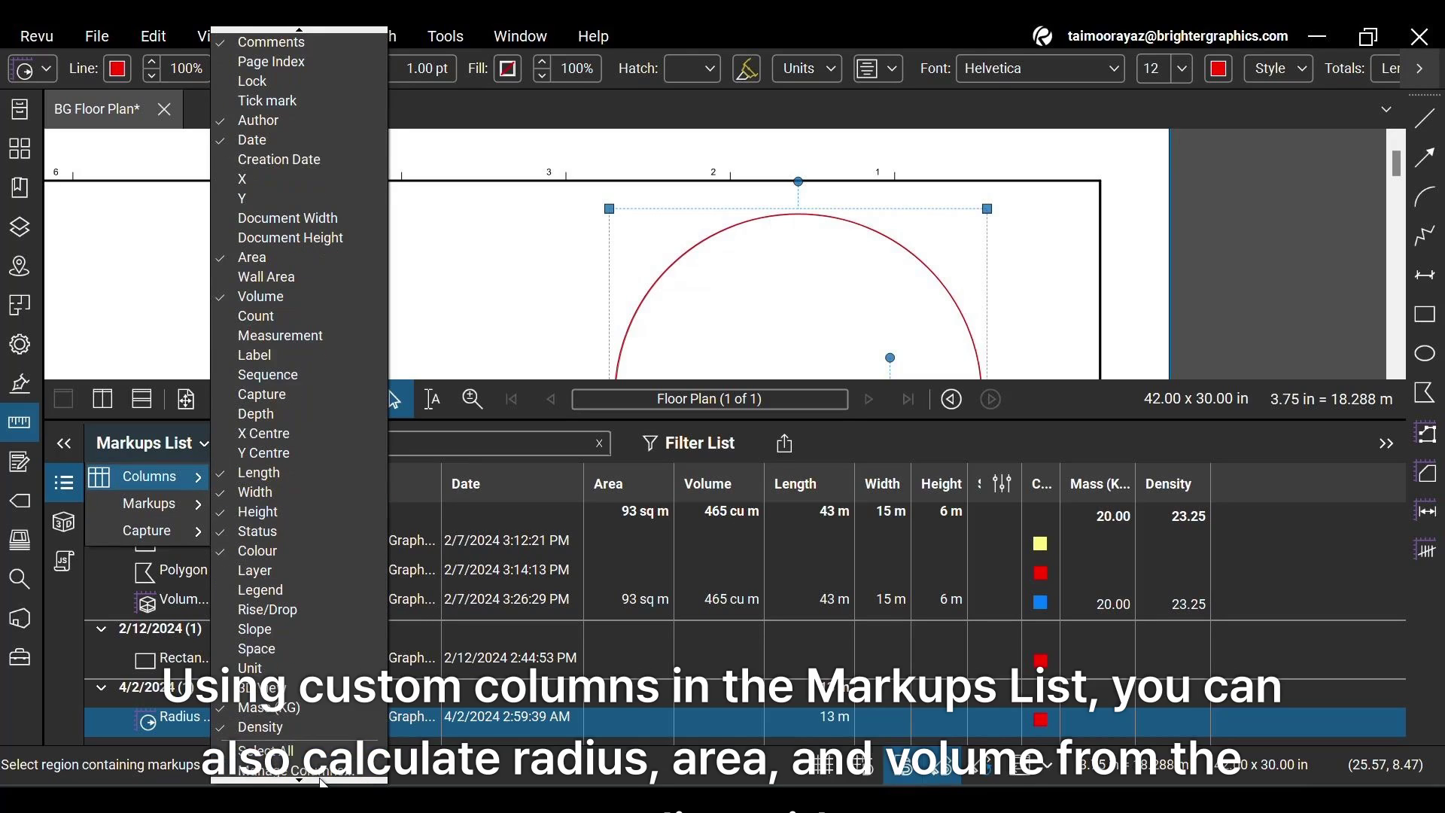
left_click(295, 750)
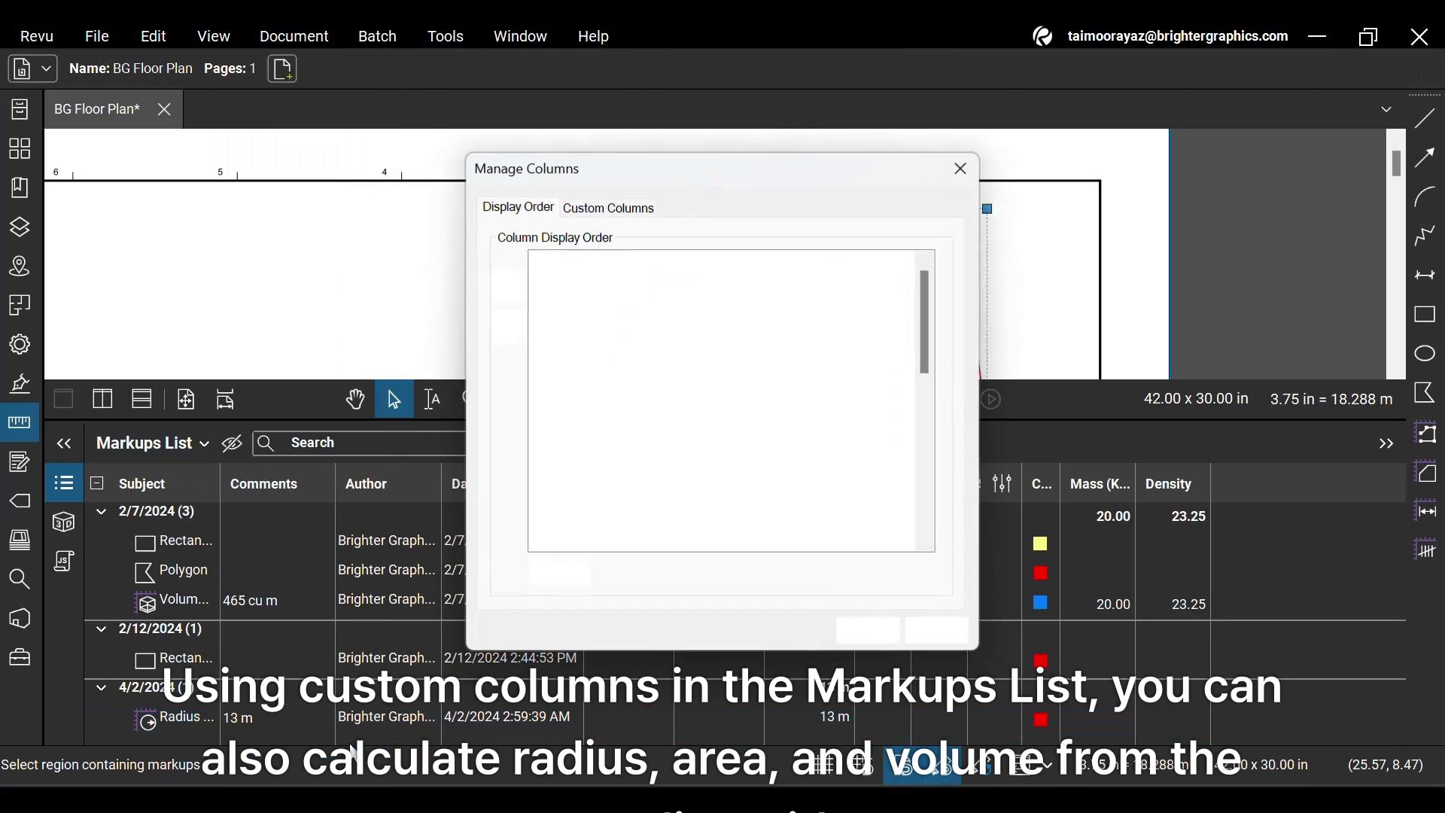
left_click(617, 212)
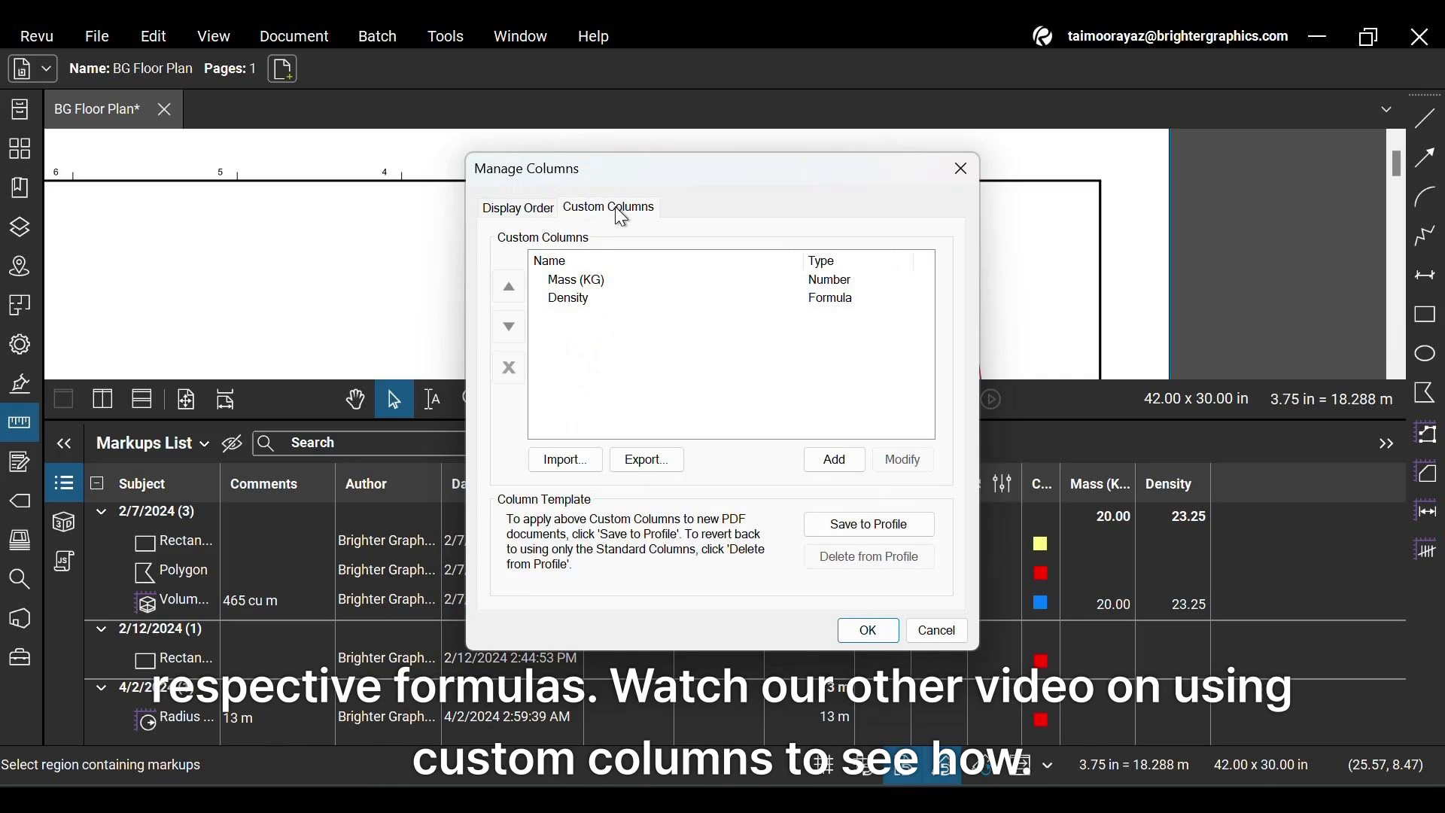
left_click(961, 172)
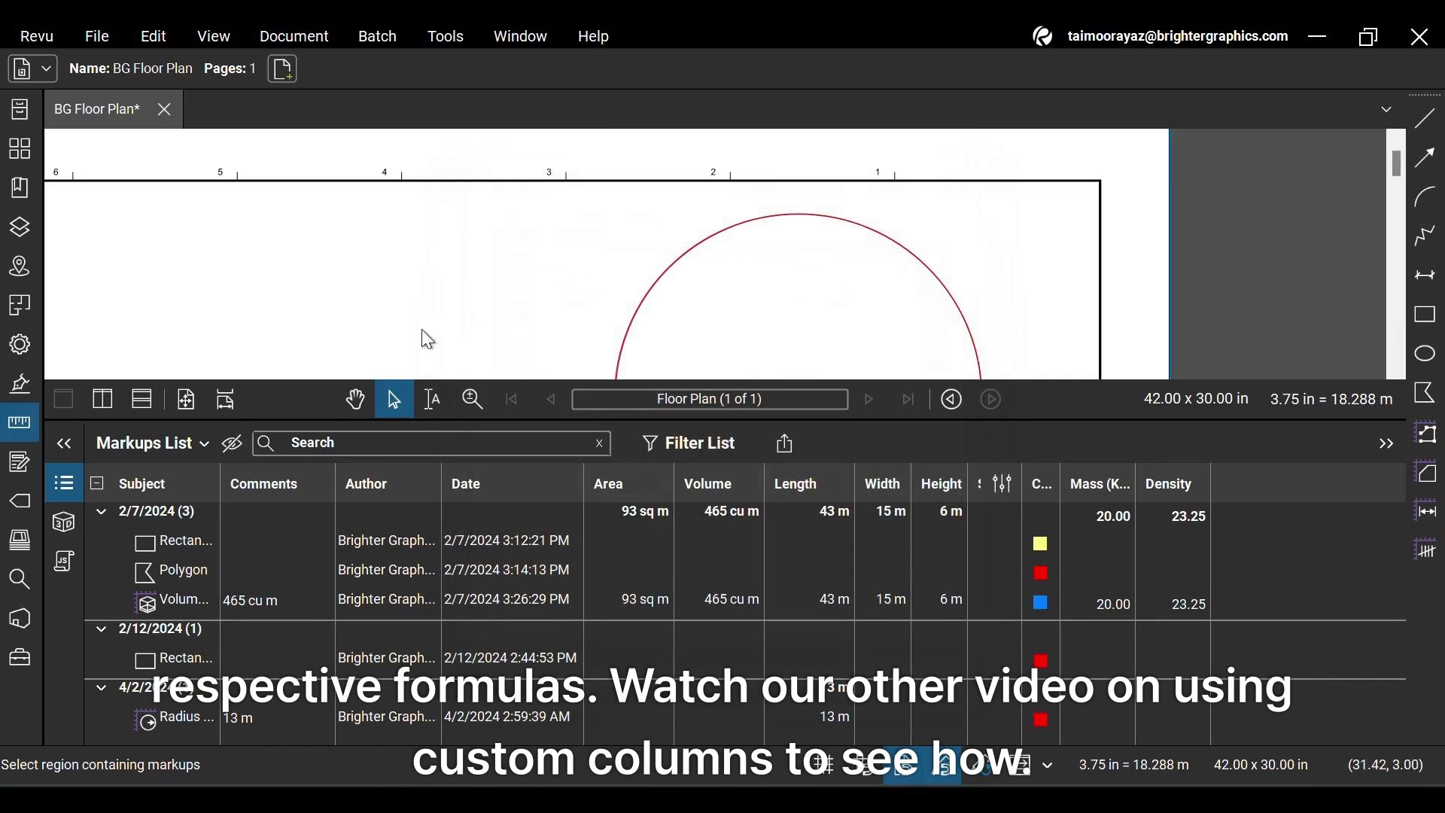
left_click(63, 485)
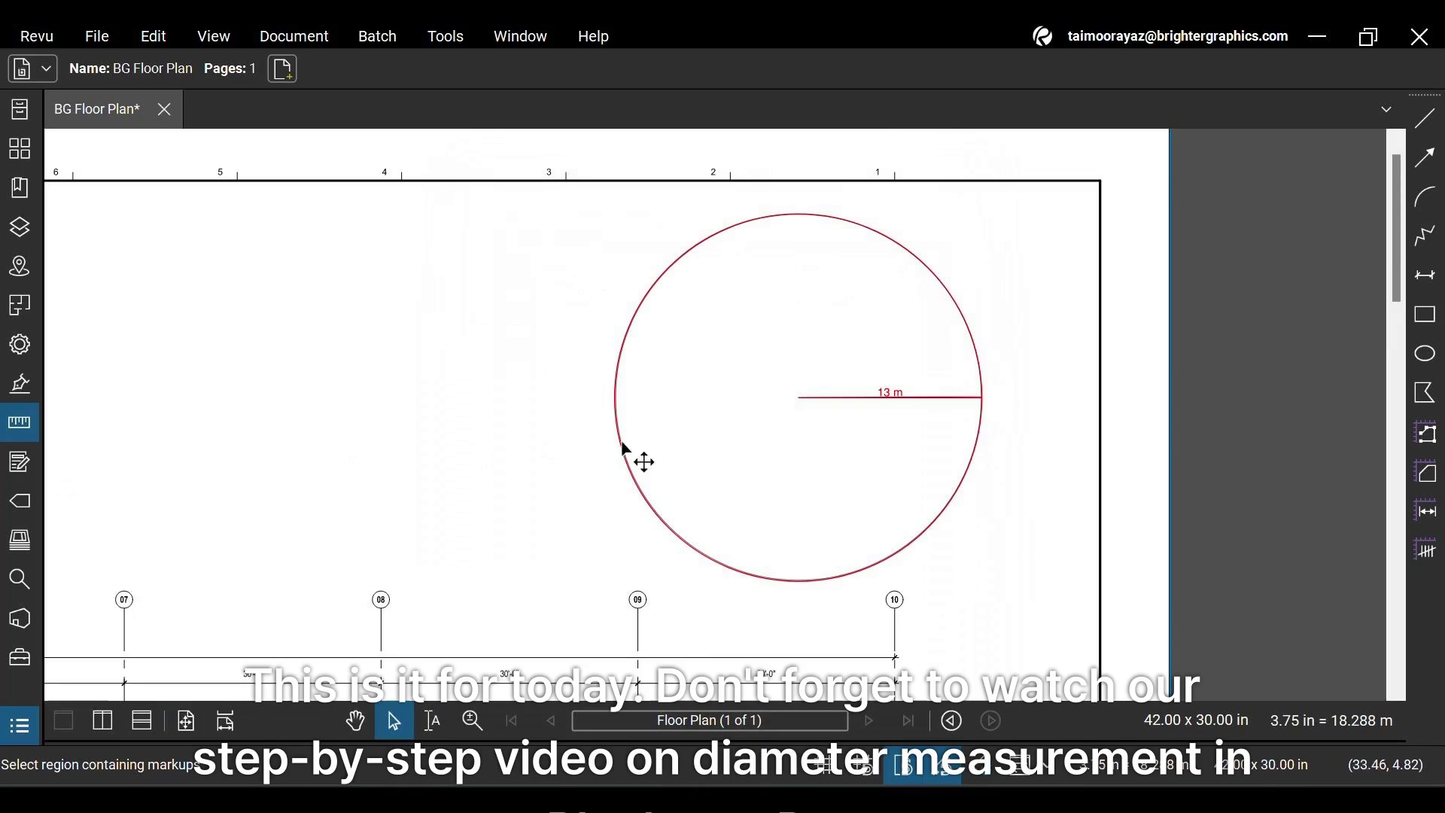